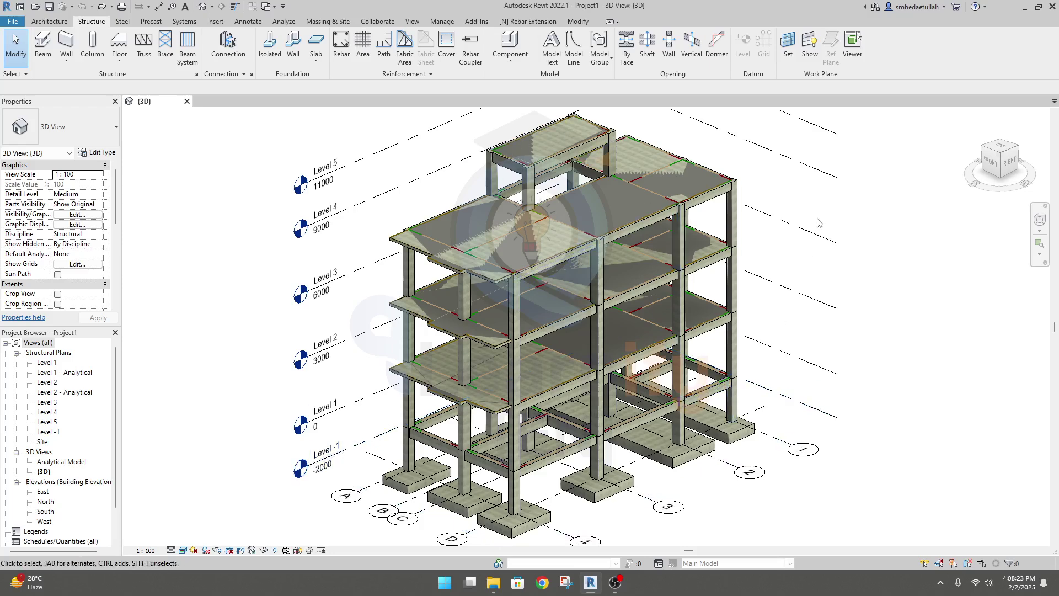
middle_drag(821, 225, 815, 215)
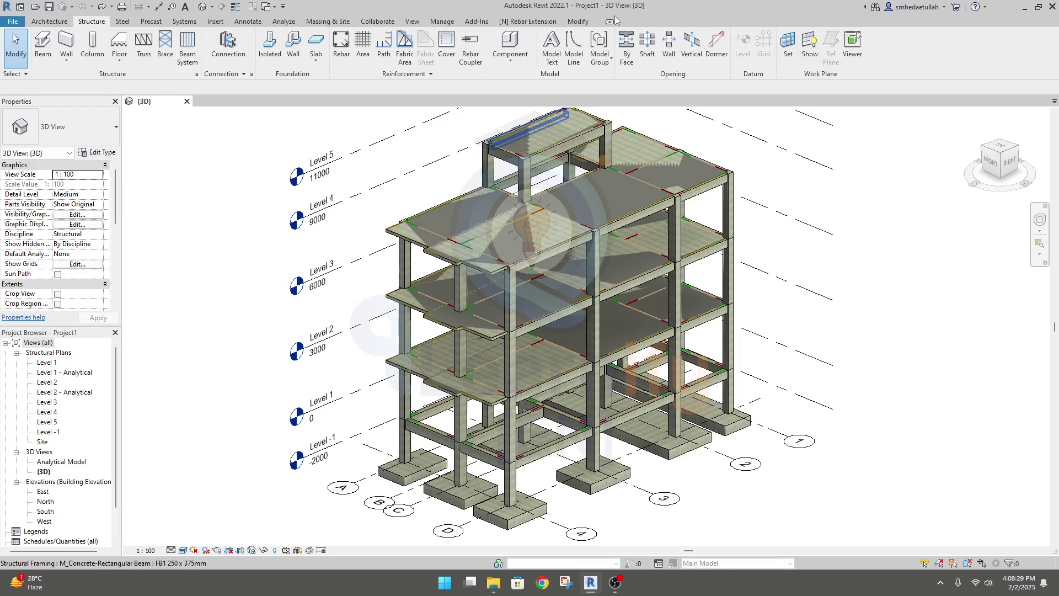
click(539, 22)
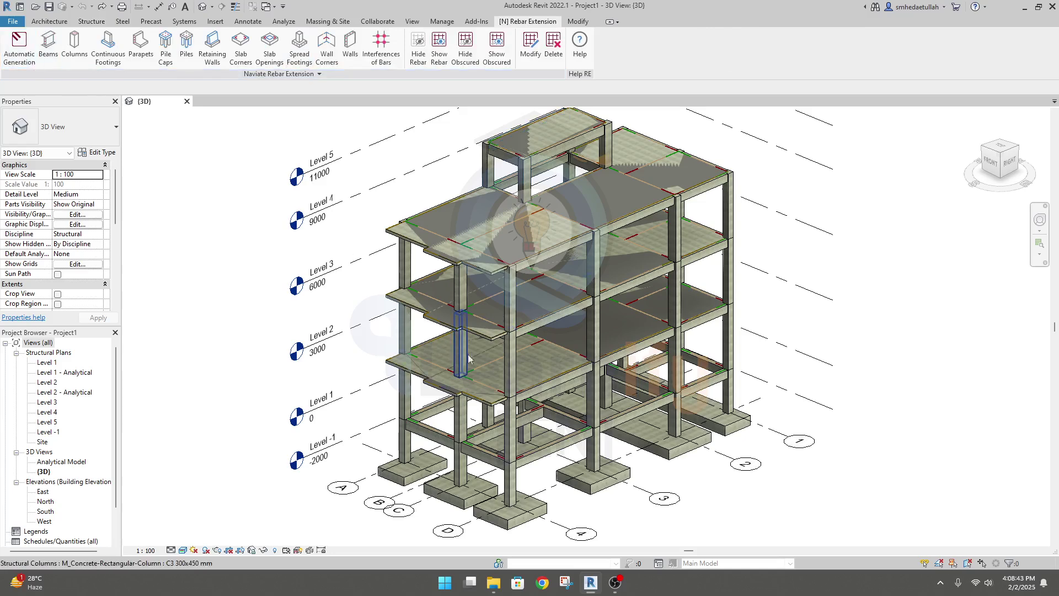
click(20, 53)
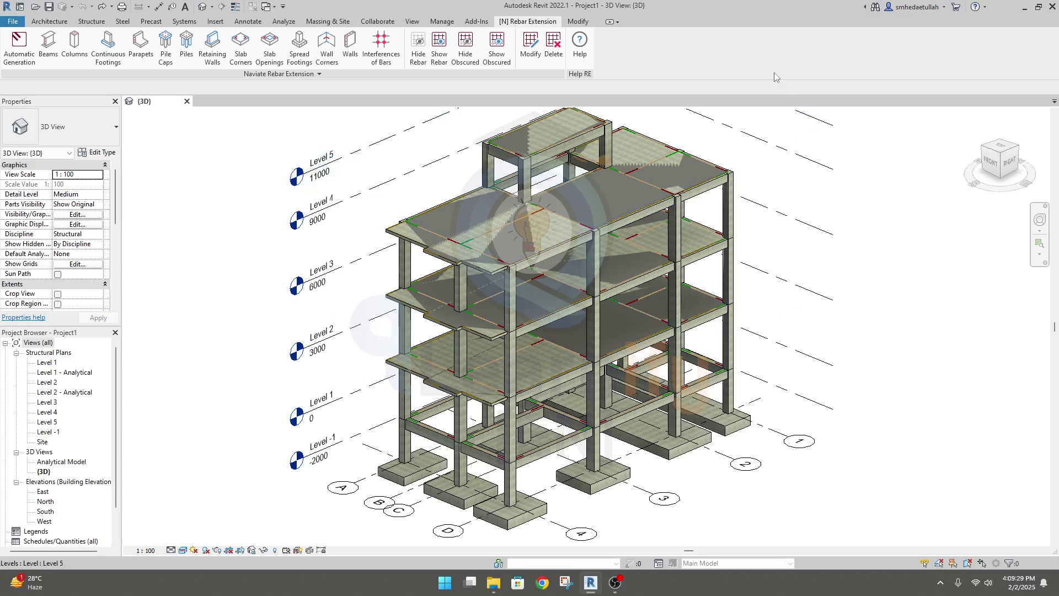
shift+middle_drag(899, 338, 888, 339)
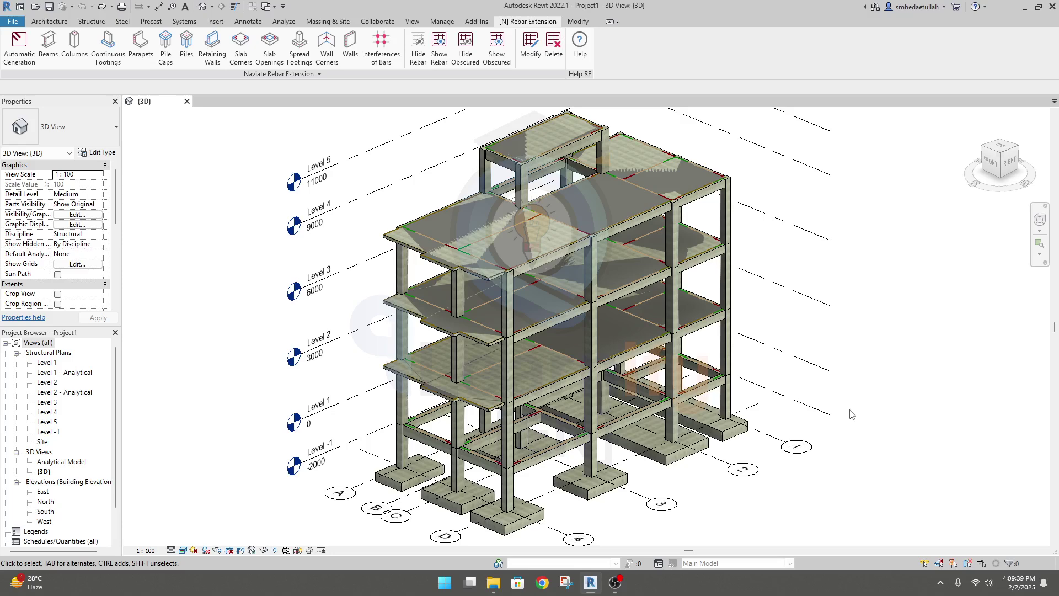
Step: Open the spread footing reinforcement settings for the rectangular footing at grids D and 4
middle_drag(634, 525, 671, 449)
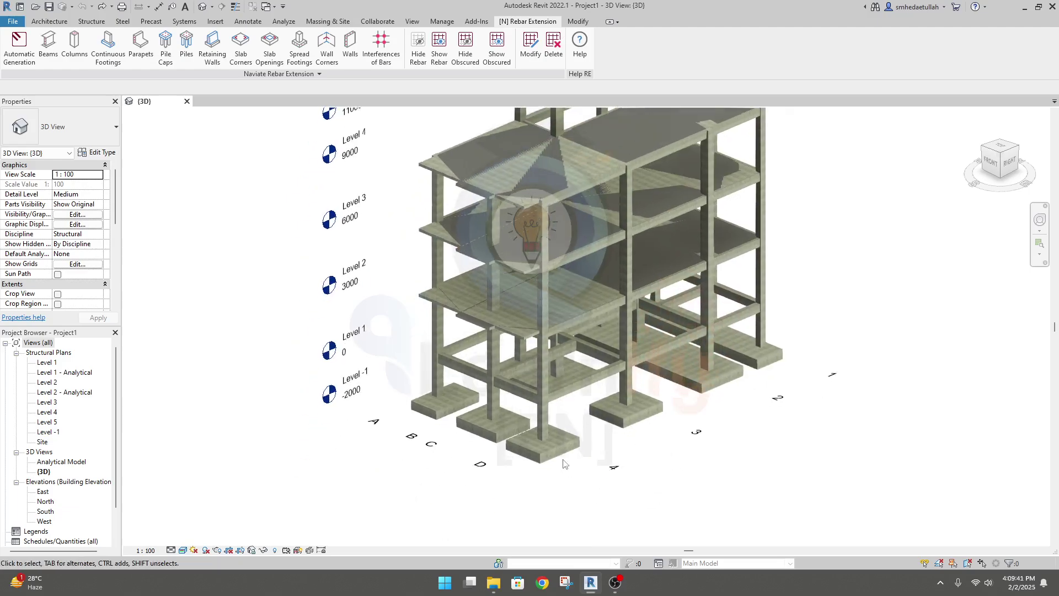
scroll(564, 464, up, 3)
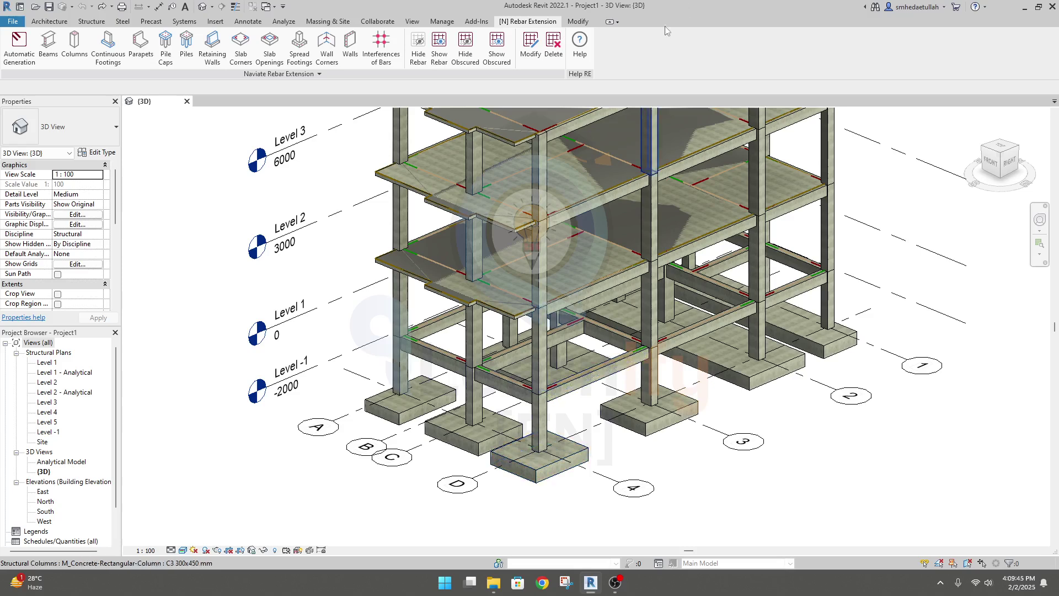
click(540, 475)
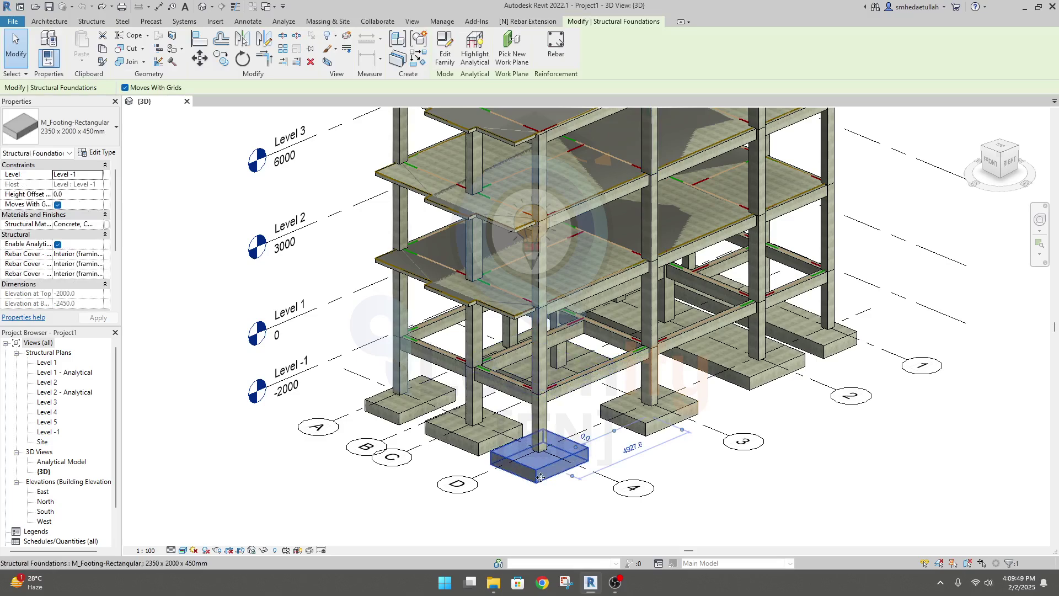
scroll(530, 486, up, 3)
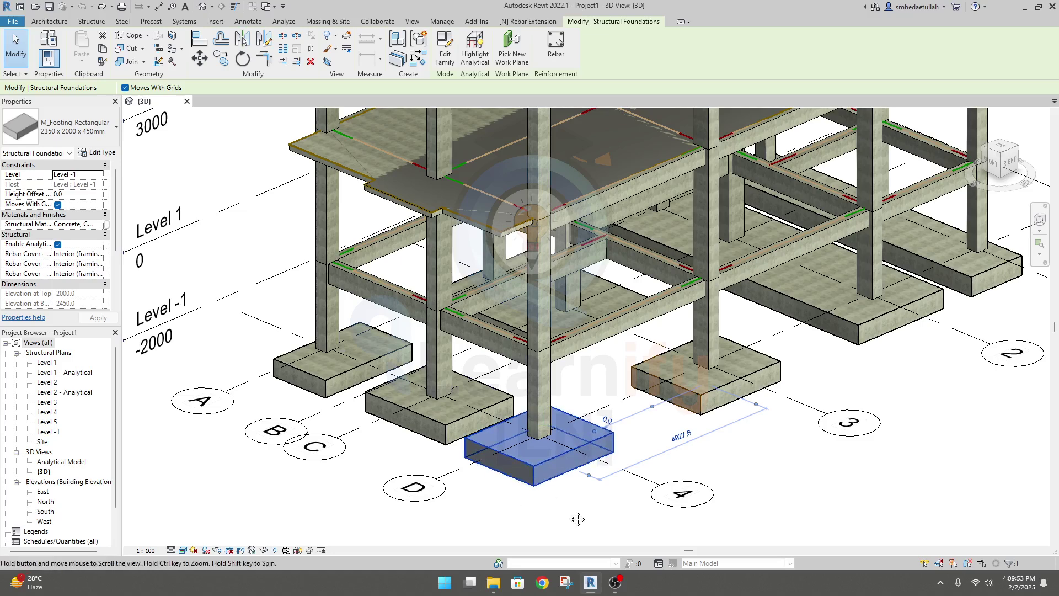
middle_drag(579, 515, 573, 527)
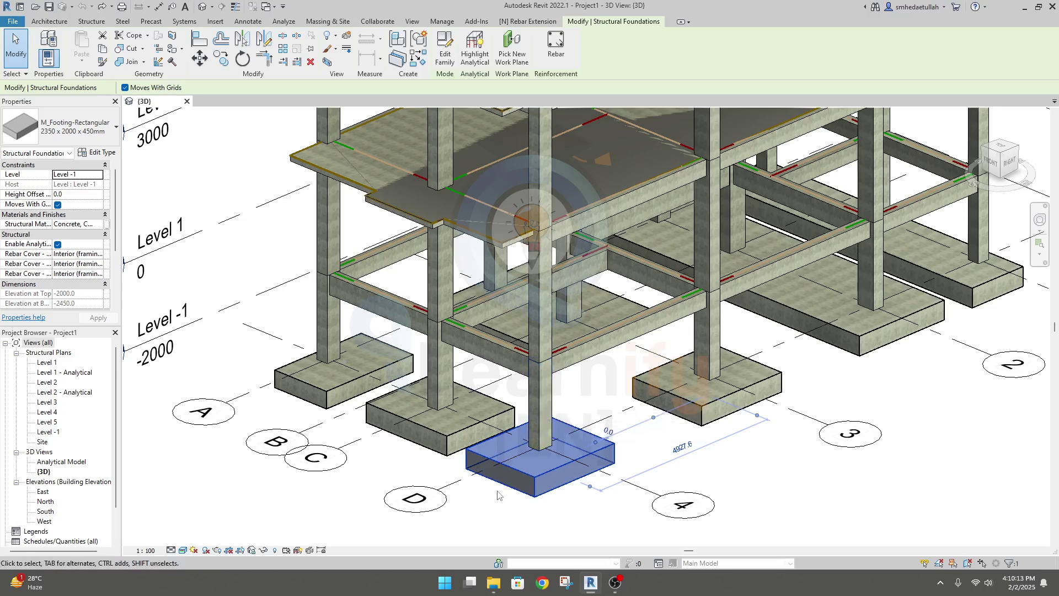
scroll(503, 504, up, 1)
scroll(534, 478, up, 1)
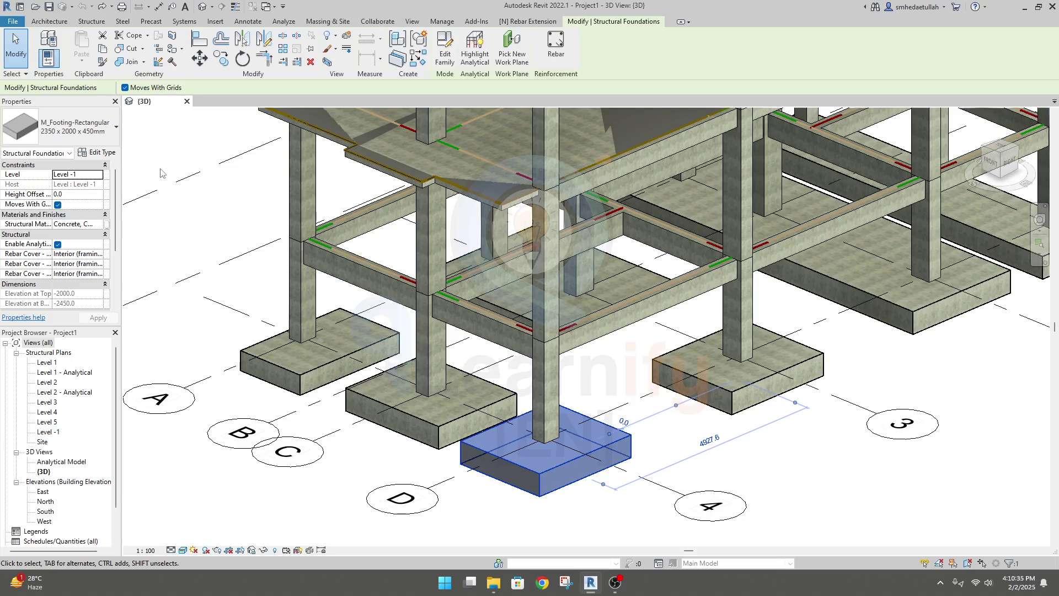
click(522, 22)
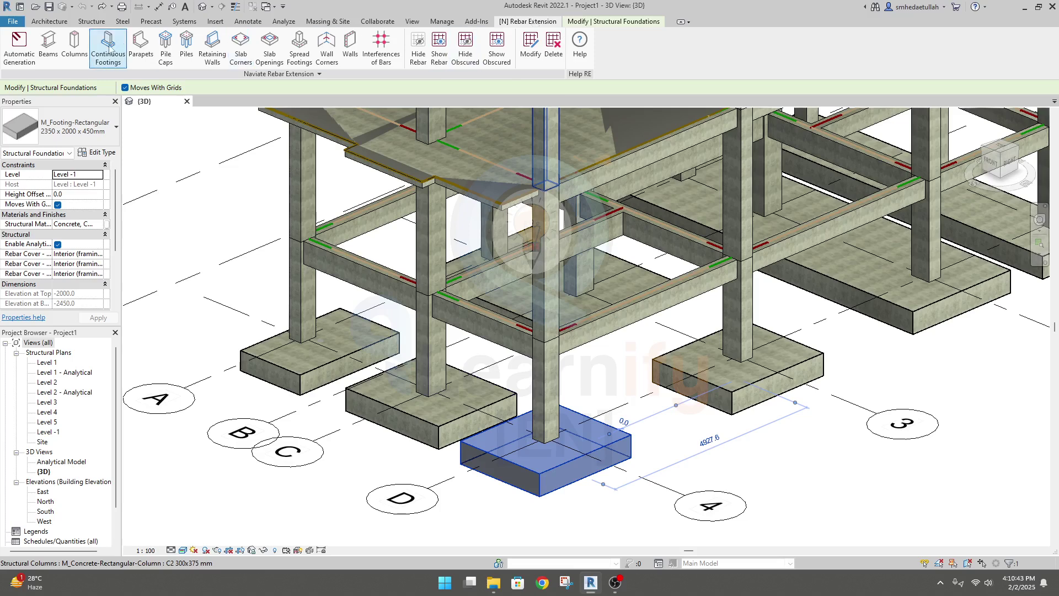
click(303, 52)
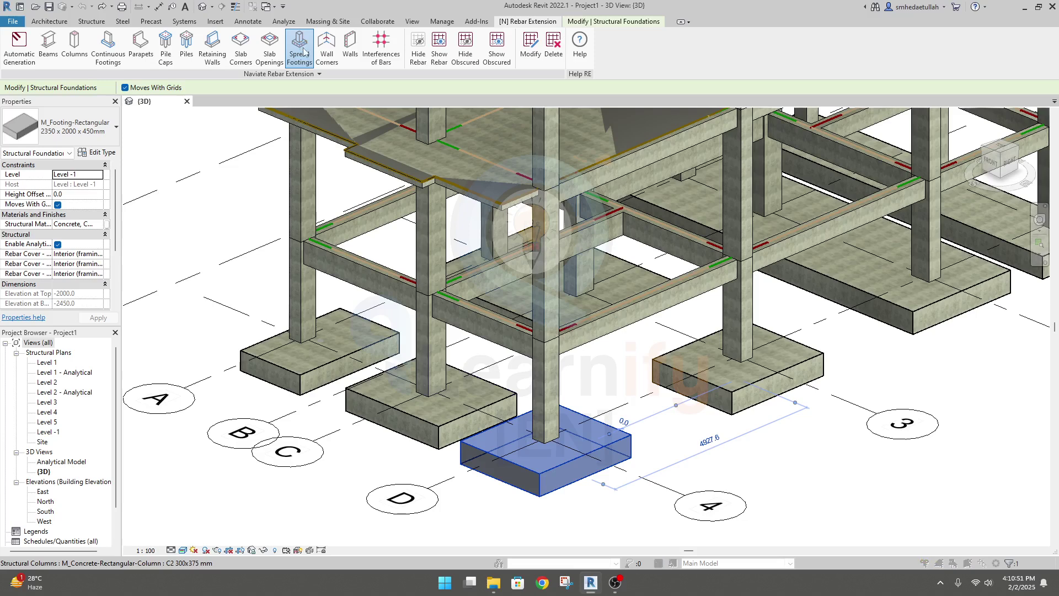
drag(478, 157, 444, 76)
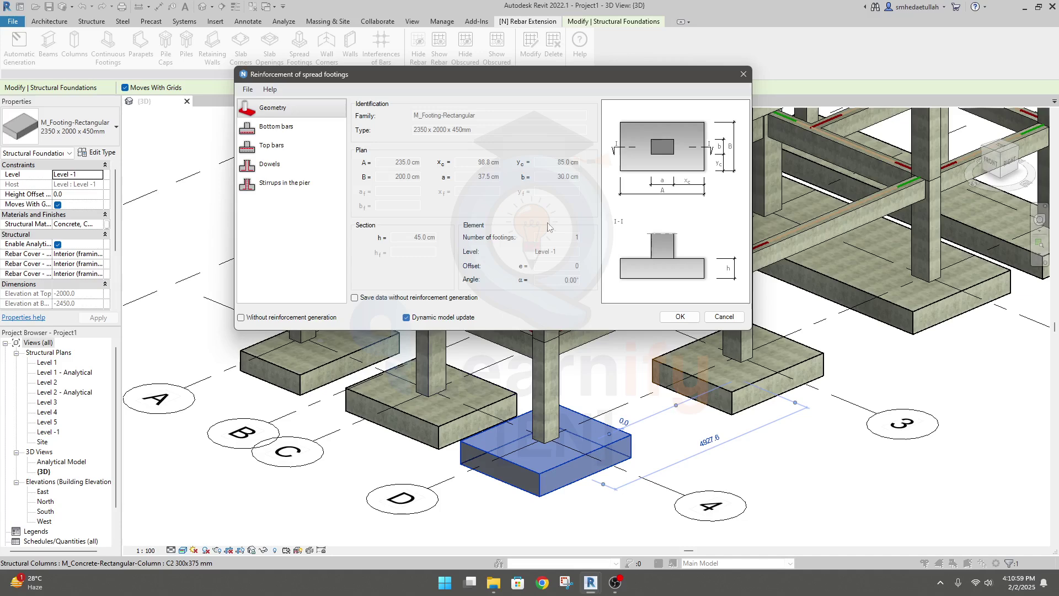
Step: Set the cover c for the footing's bottom bars to Cast against earth <75 mm>
click(308, 130)
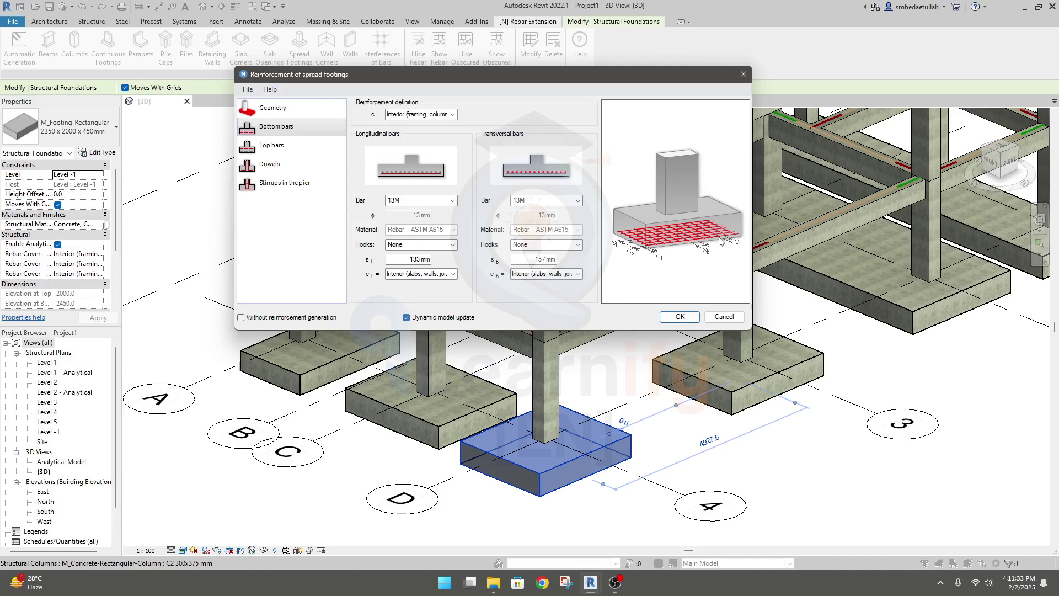
click(415, 114)
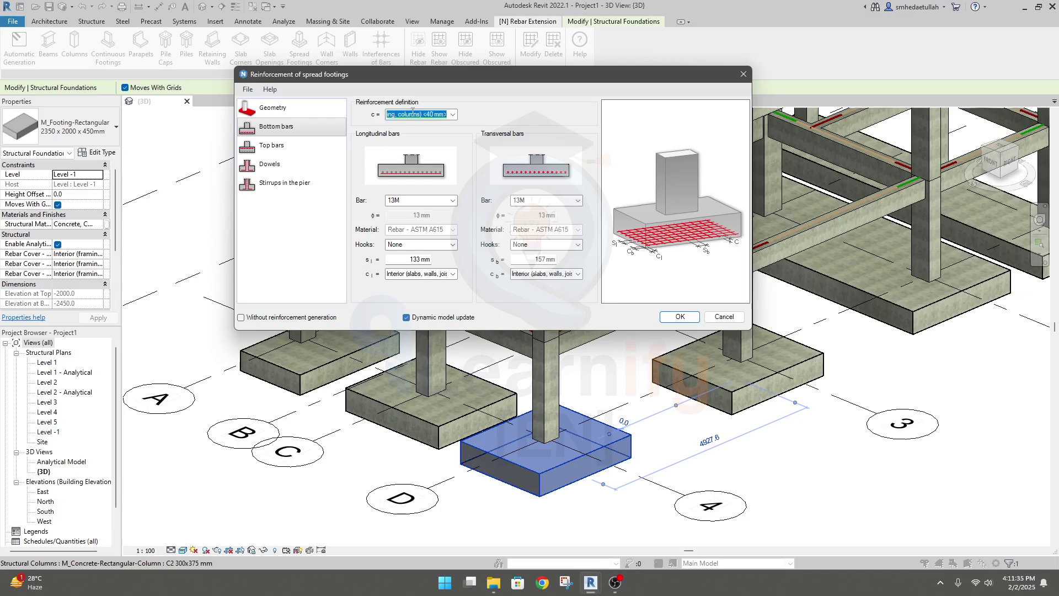
click(453, 115)
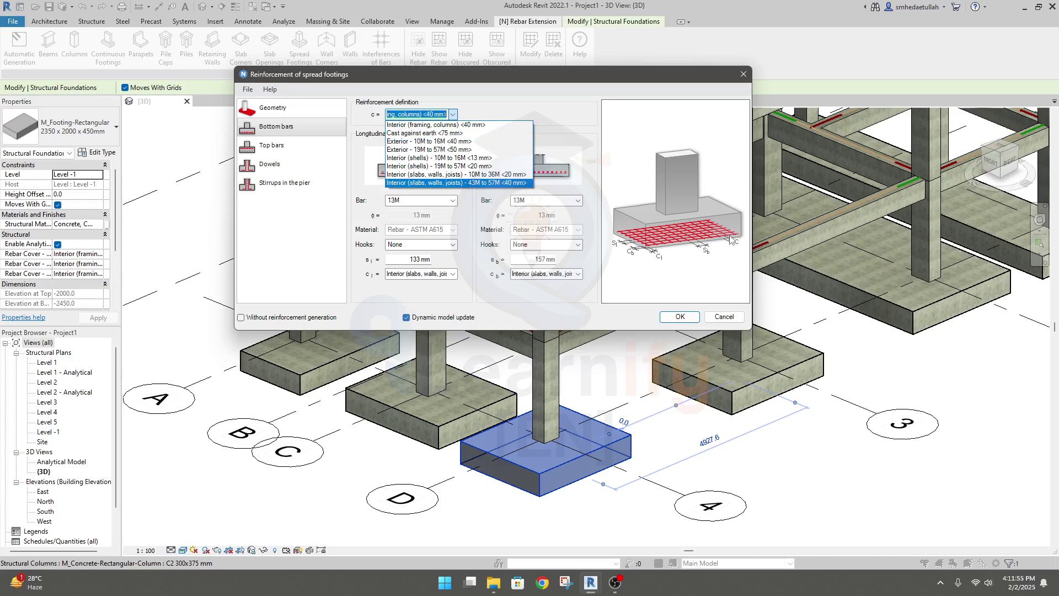
click(463, 134)
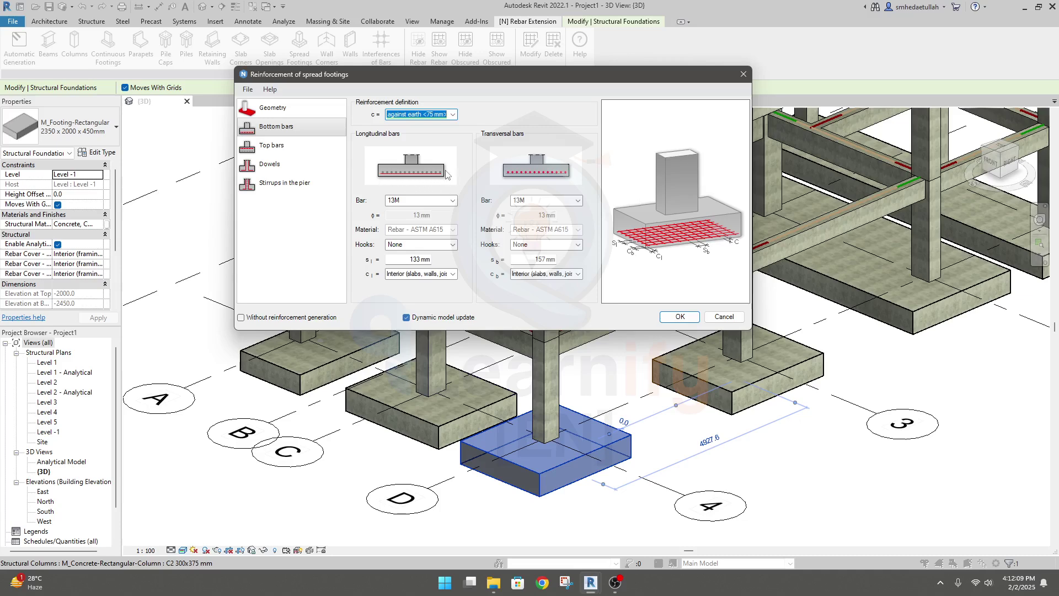
Step: Set both the longitudinal and transversal bottom bars to 16M with Standard - 90 deg. hooks
click(407, 199)
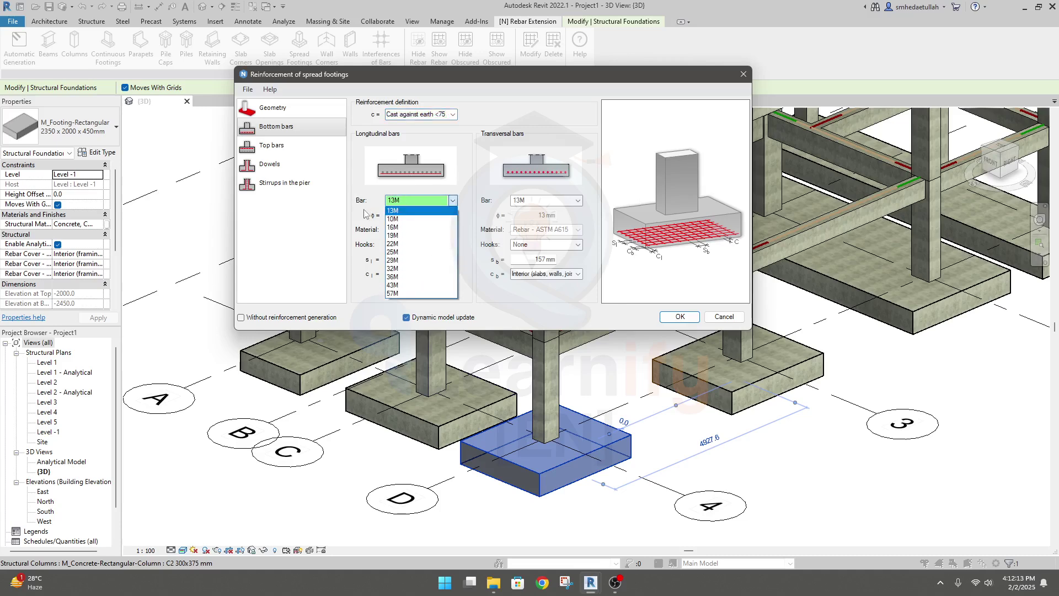
click(423, 227)
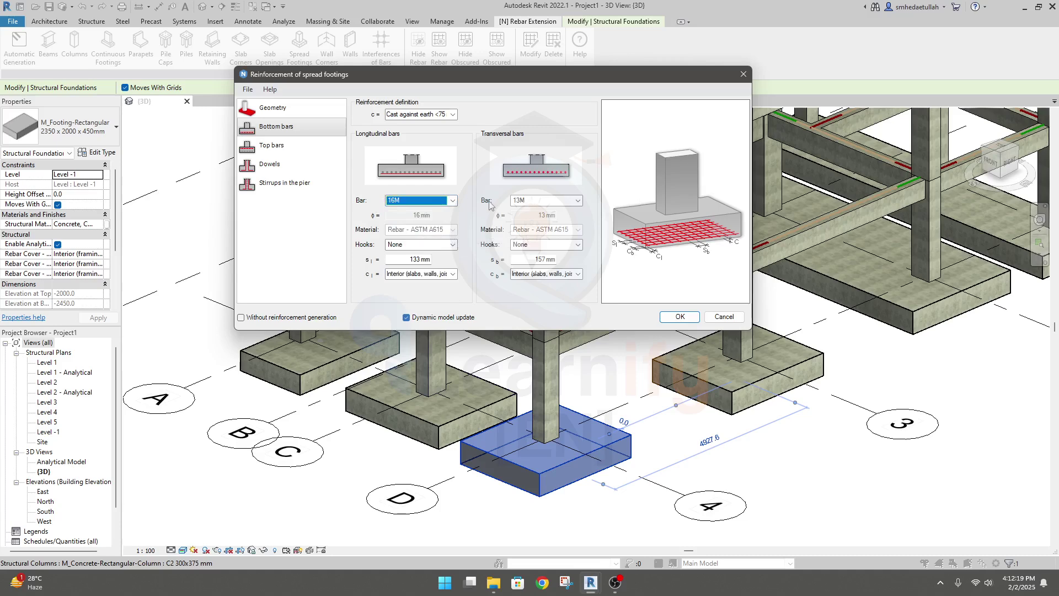
click(542, 202)
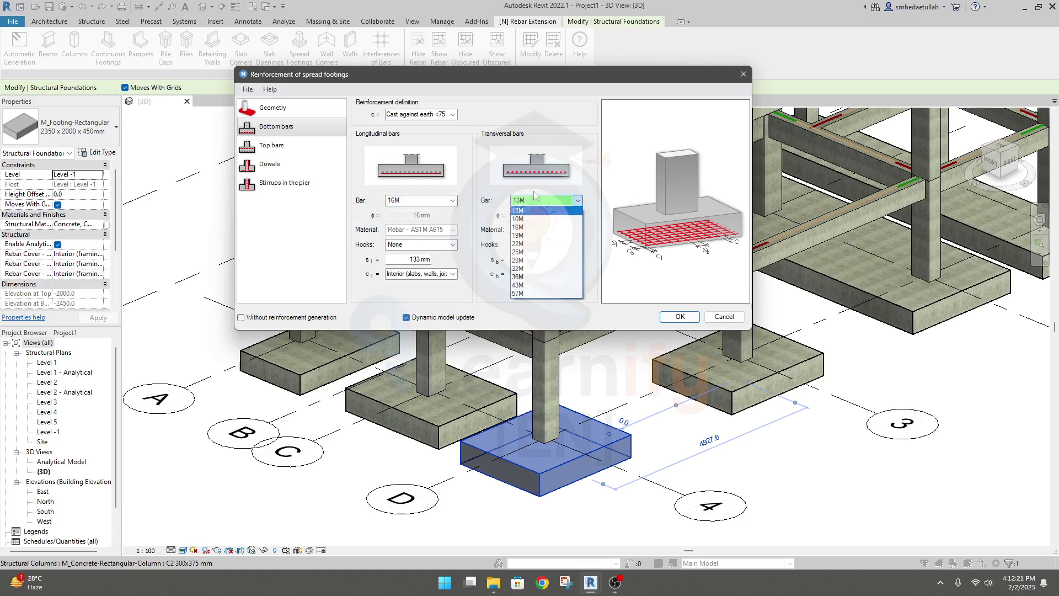
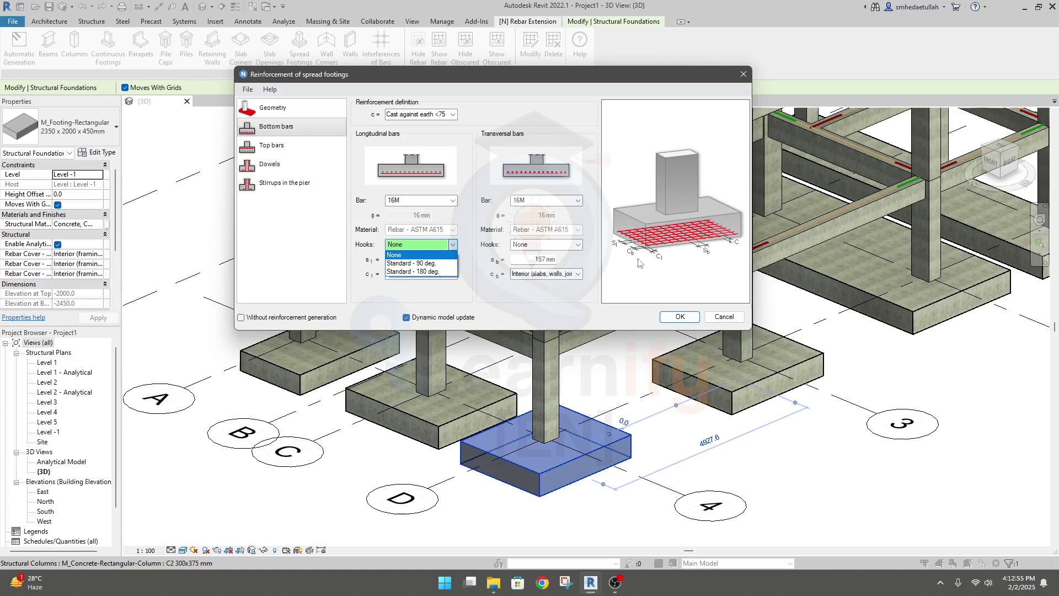
click(434, 263)
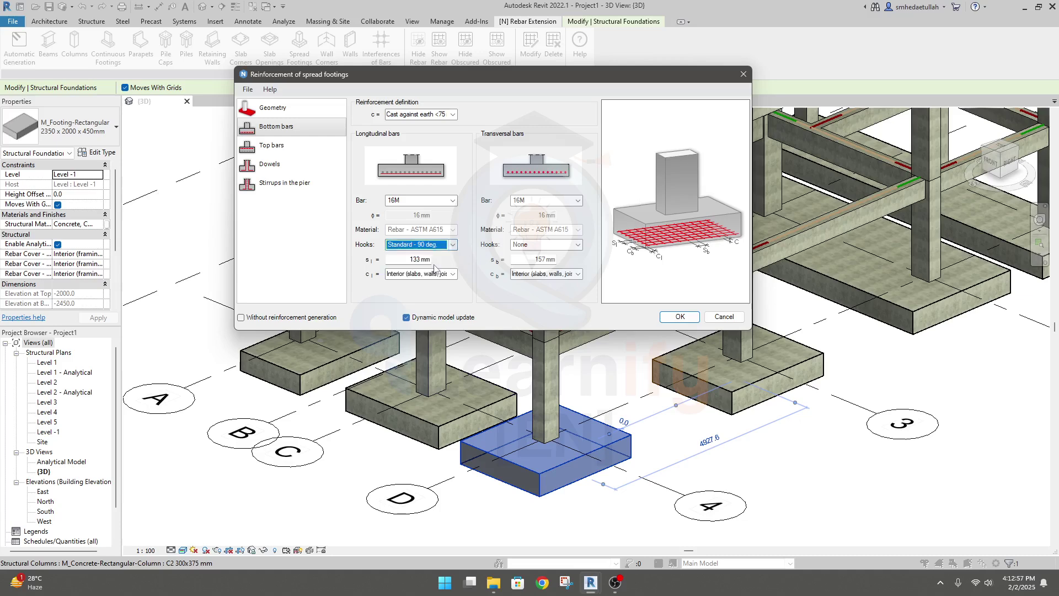
click(578, 245)
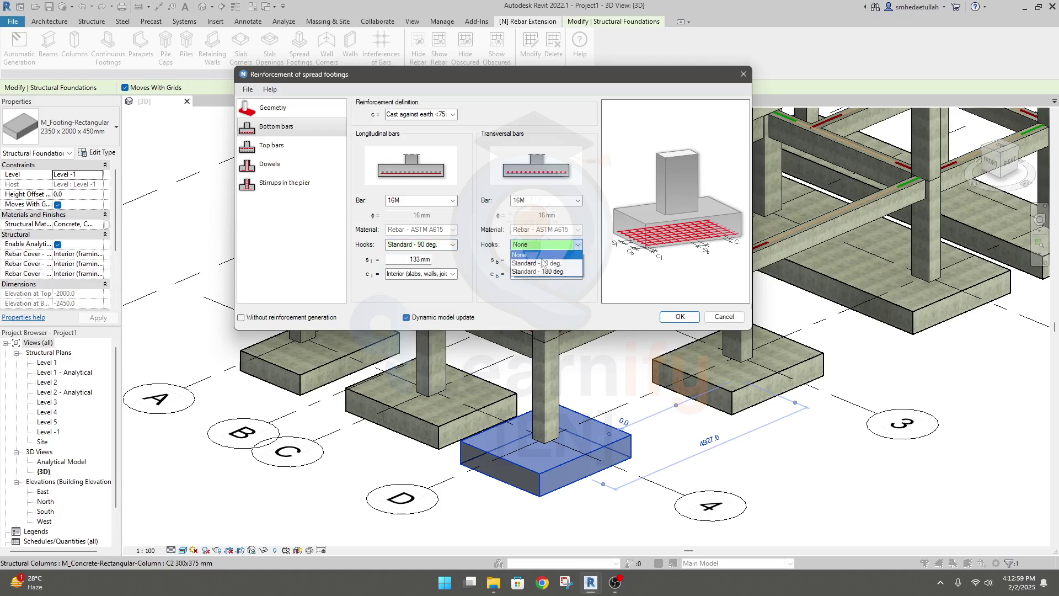
click(543, 260)
Step: Set the bottom bar spacing to 150 mm for the longitudinal bars and 175 mm for the transversal bars
drag(410, 259, 413, 258)
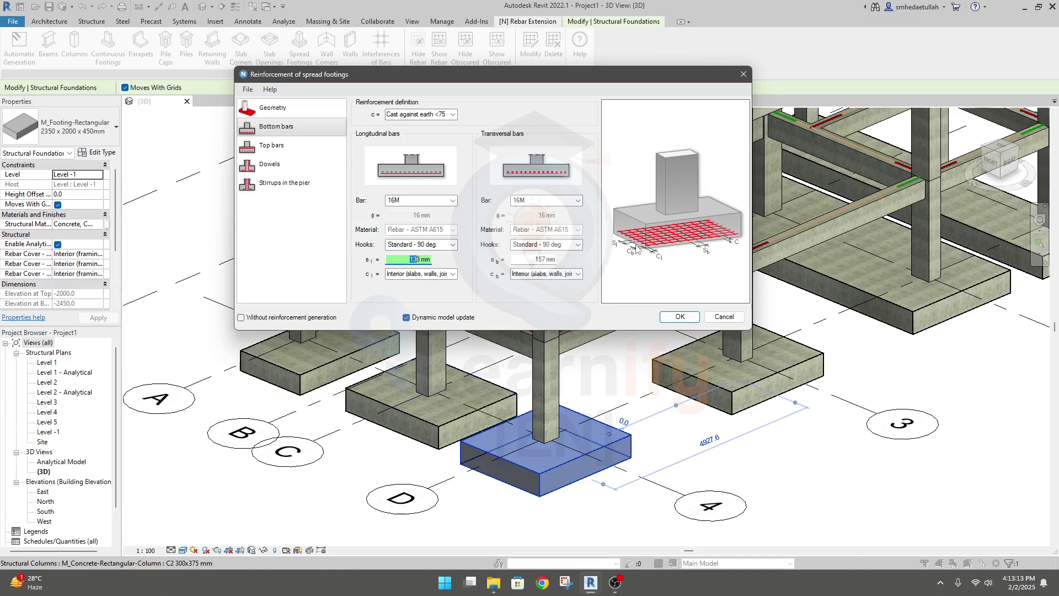
click(408, 259)
double_click(418, 258)
text(150)
double_click(537, 257)
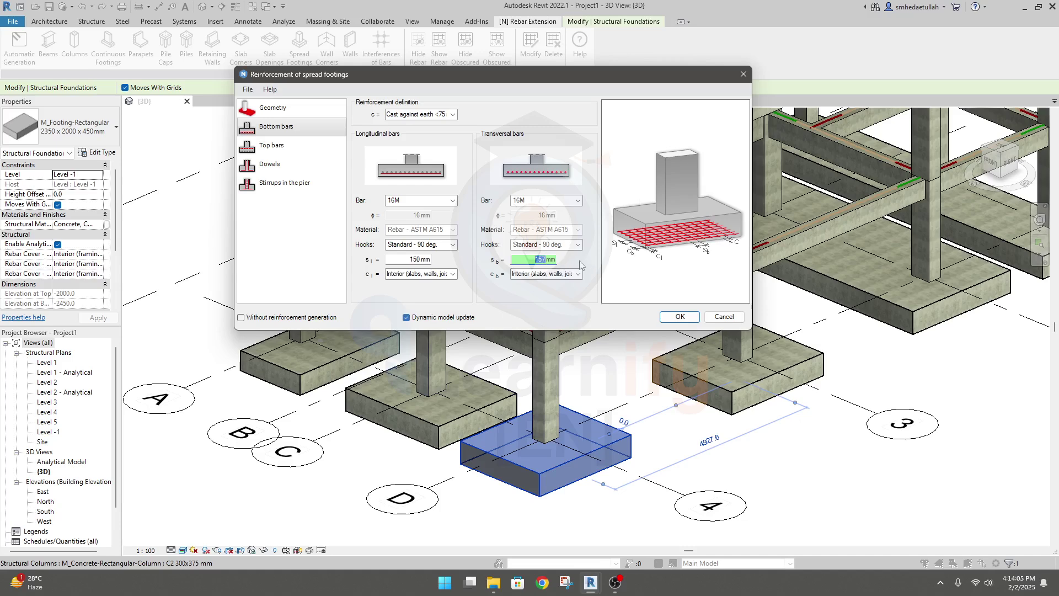
text(175)
drag(533, 258, 542, 257)
Step: Set the individual covers of the longitudinal and transversal bottom bars to Cast against earth <75 mm>
click(453, 273)
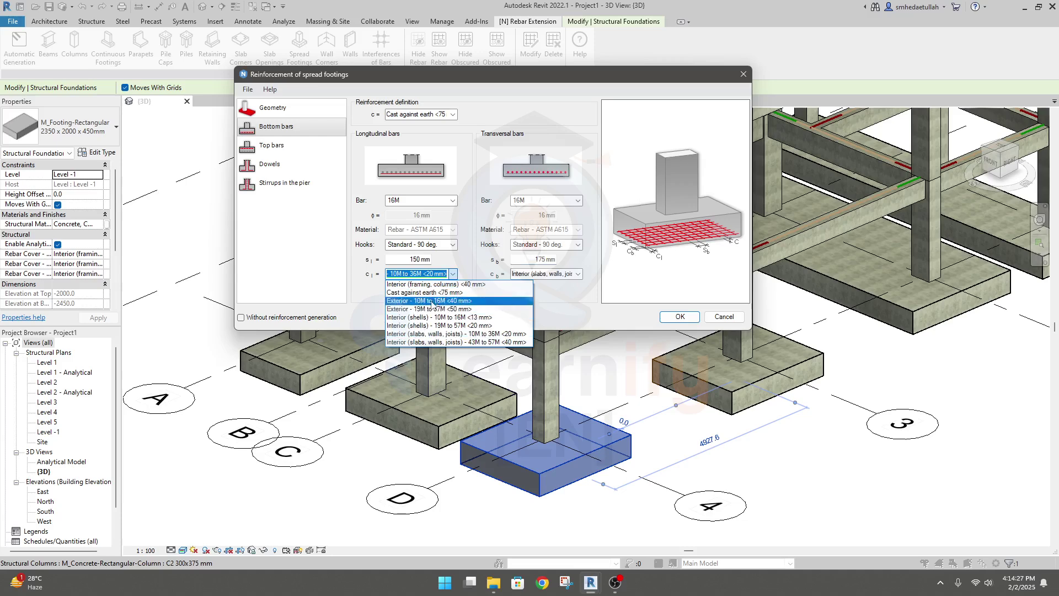
click(443, 292)
click(577, 273)
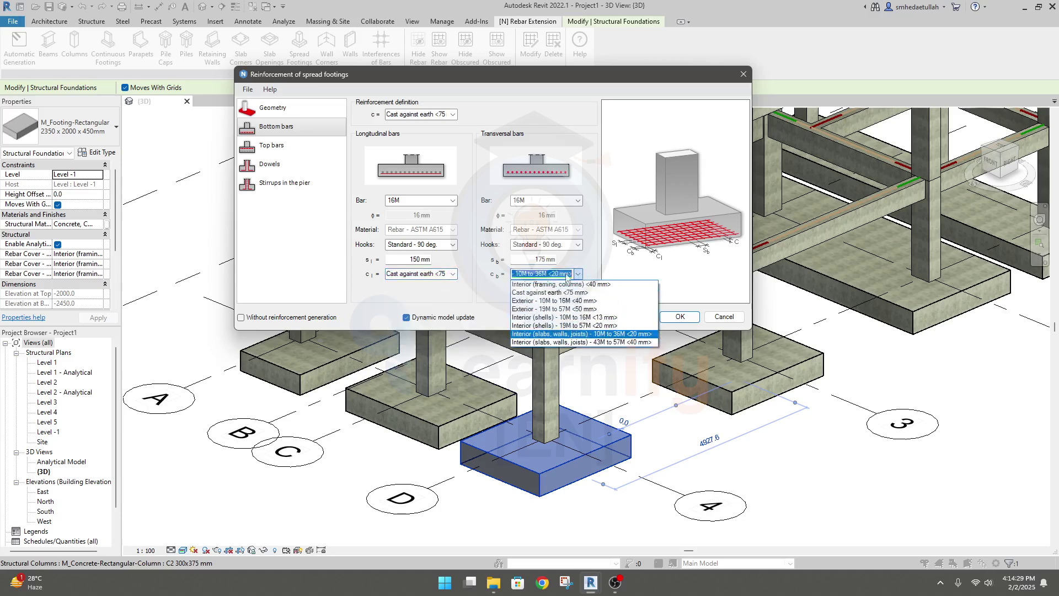
click(554, 293)
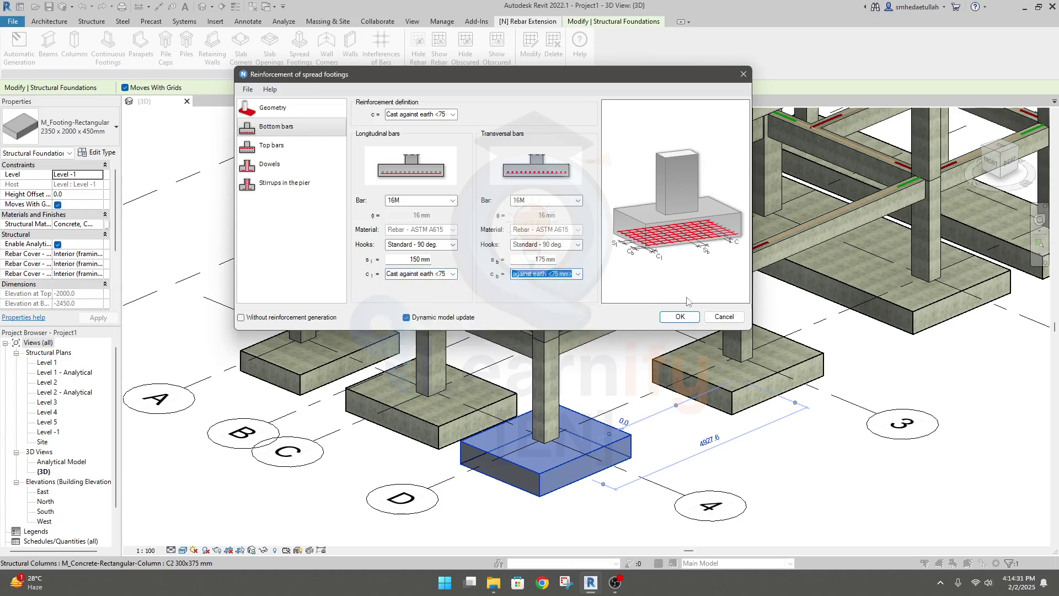
click(688, 318)
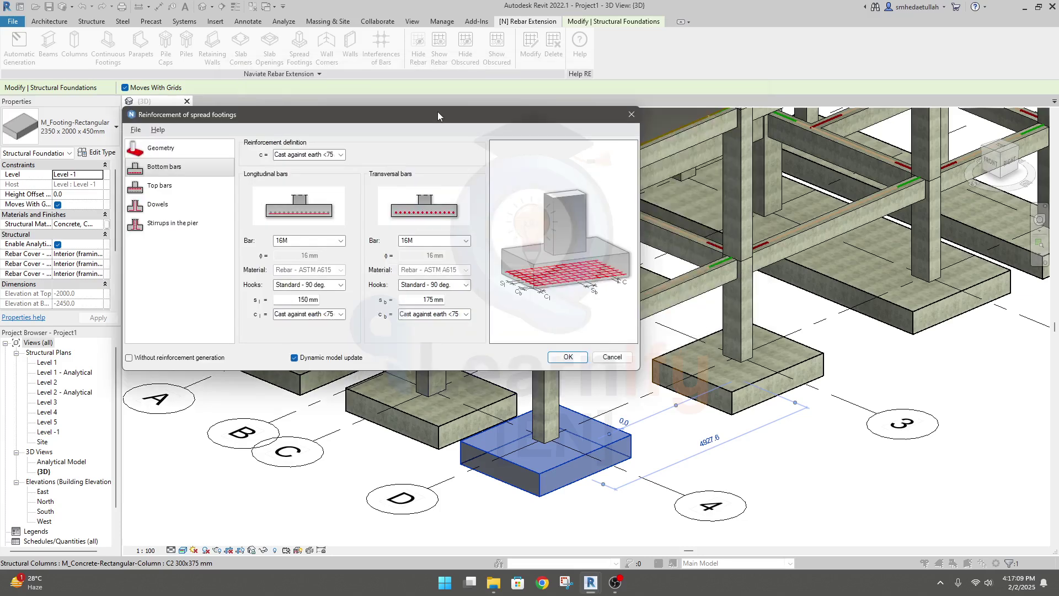
Step: Set the footing's pier stirrups to the closed rectangular type with 10M bars and Stirrup/Tie Seismic - 135 deg. hooks
click(177, 190)
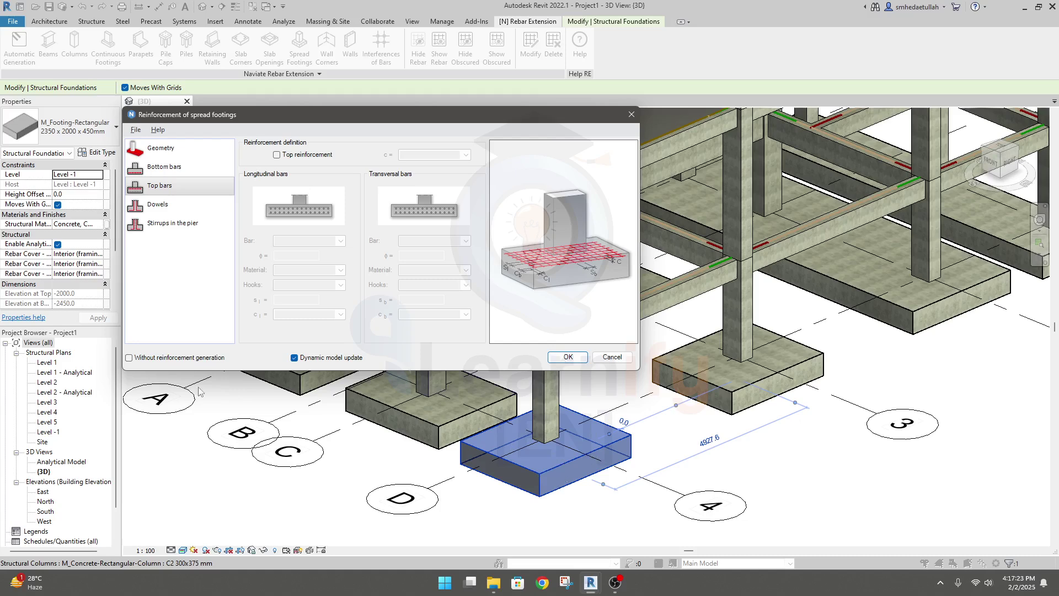
click(171, 209)
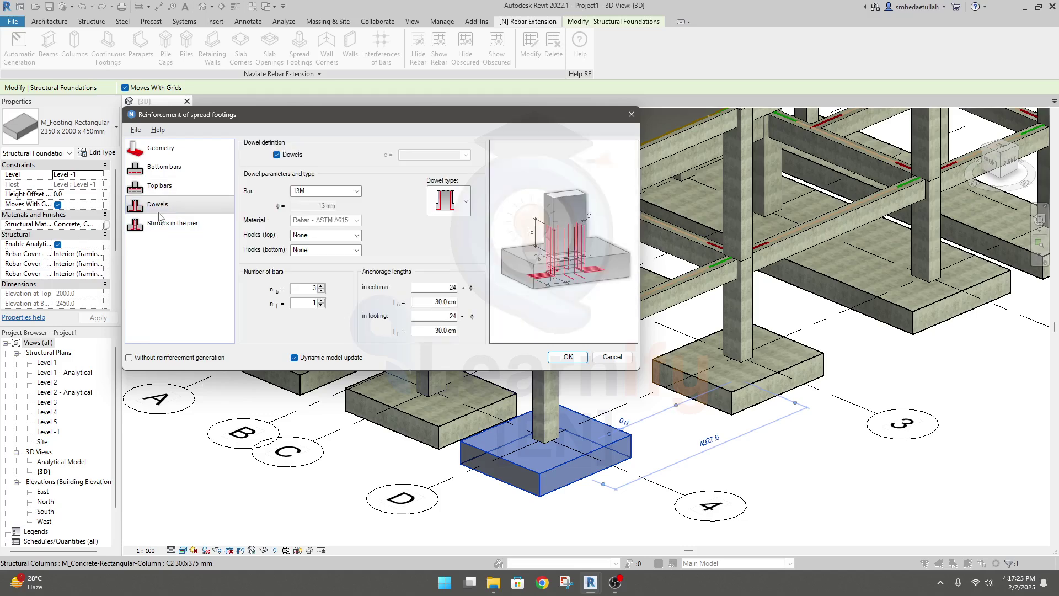
click(174, 225)
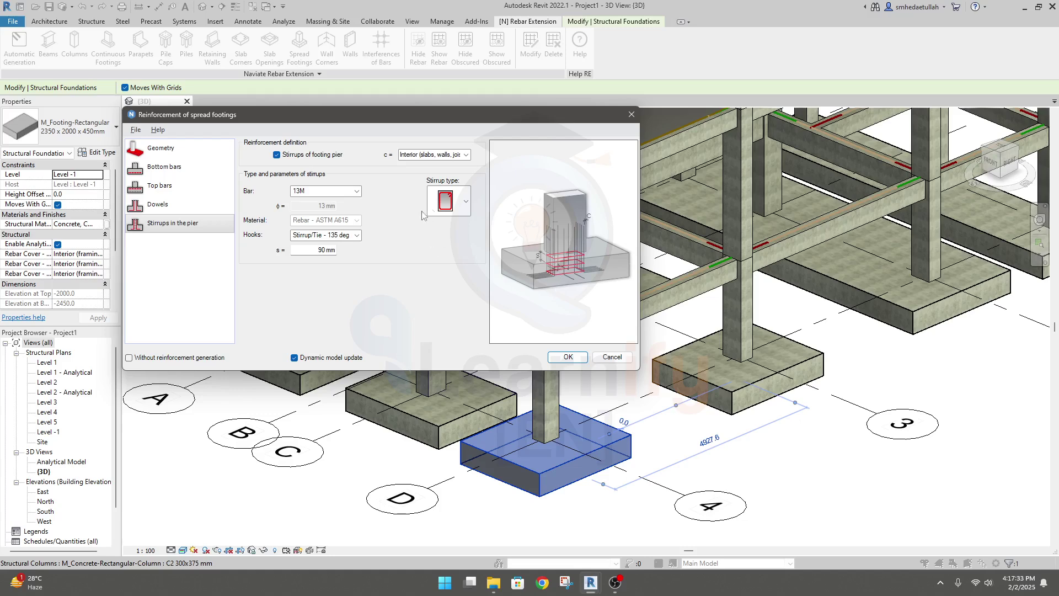
click(467, 200)
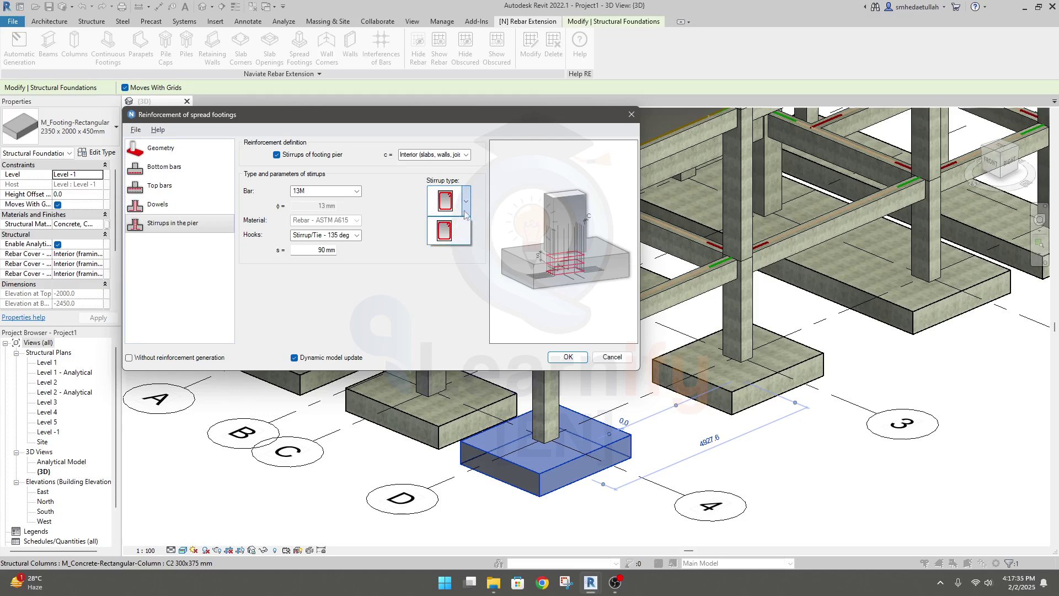
click(450, 232)
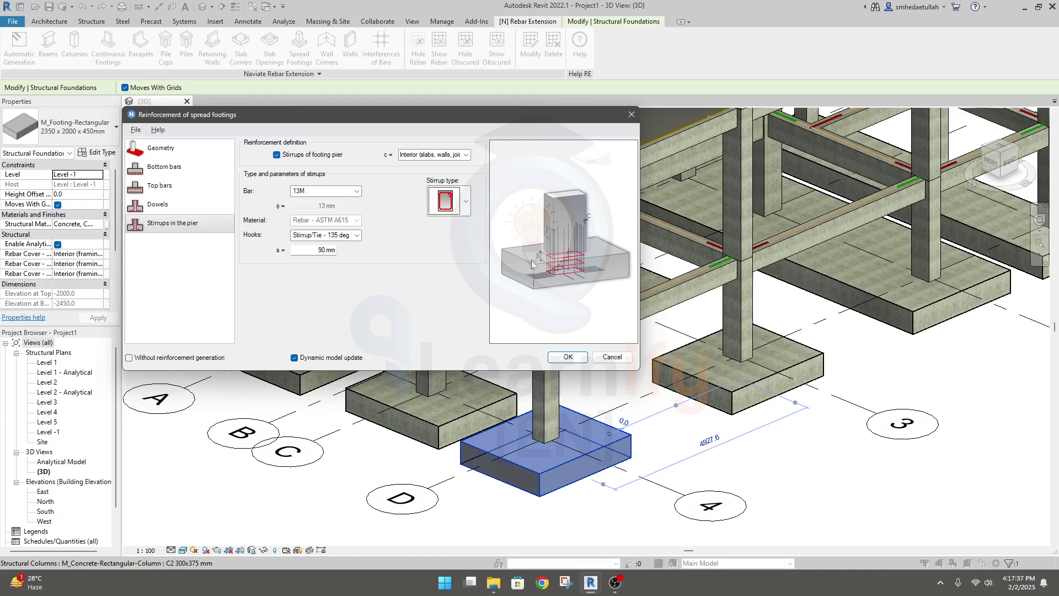
click(357, 191)
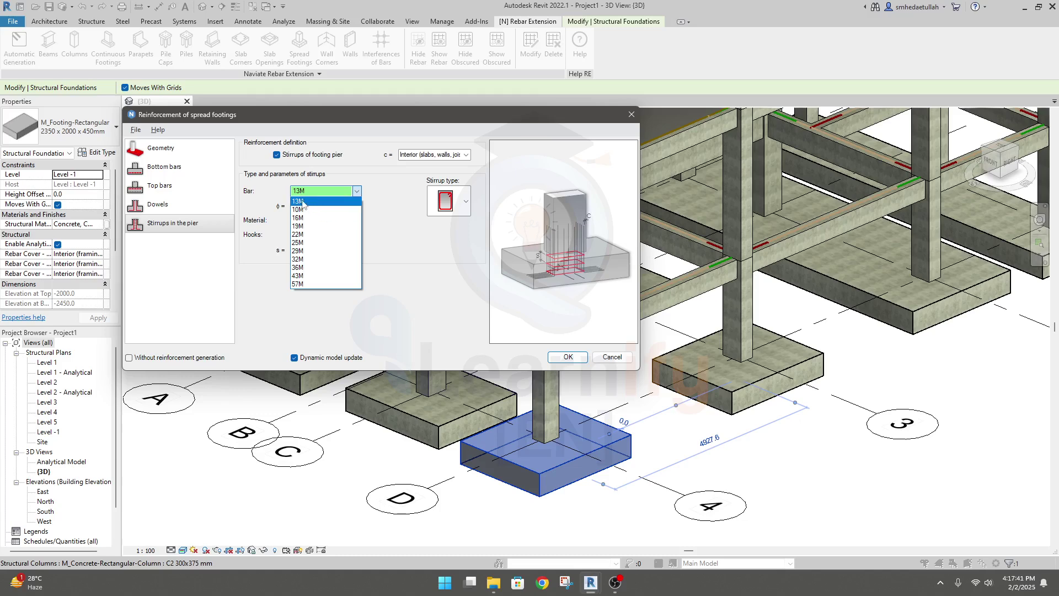
click(334, 213)
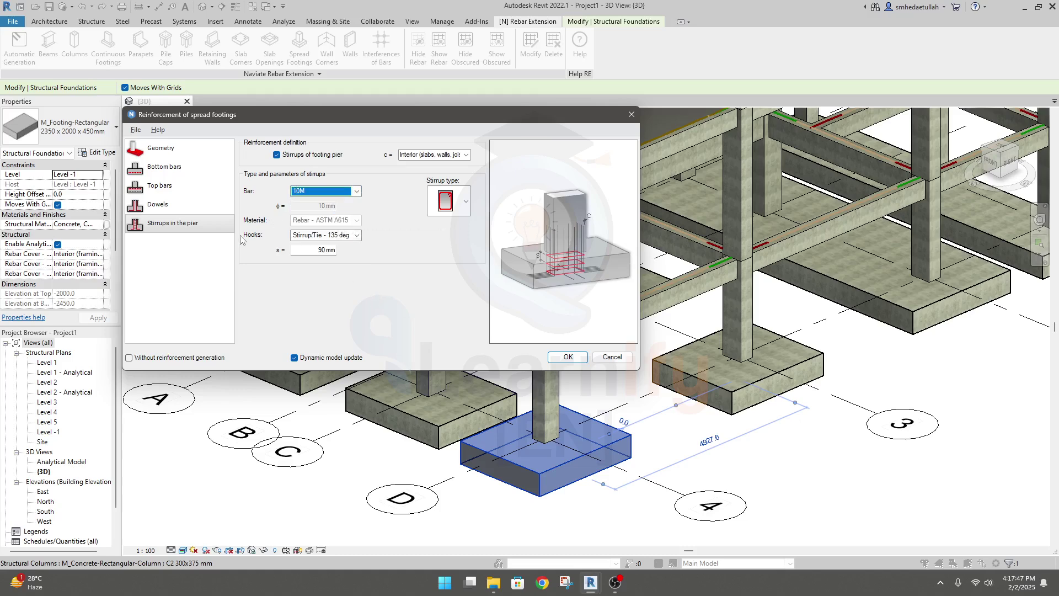
click(356, 235)
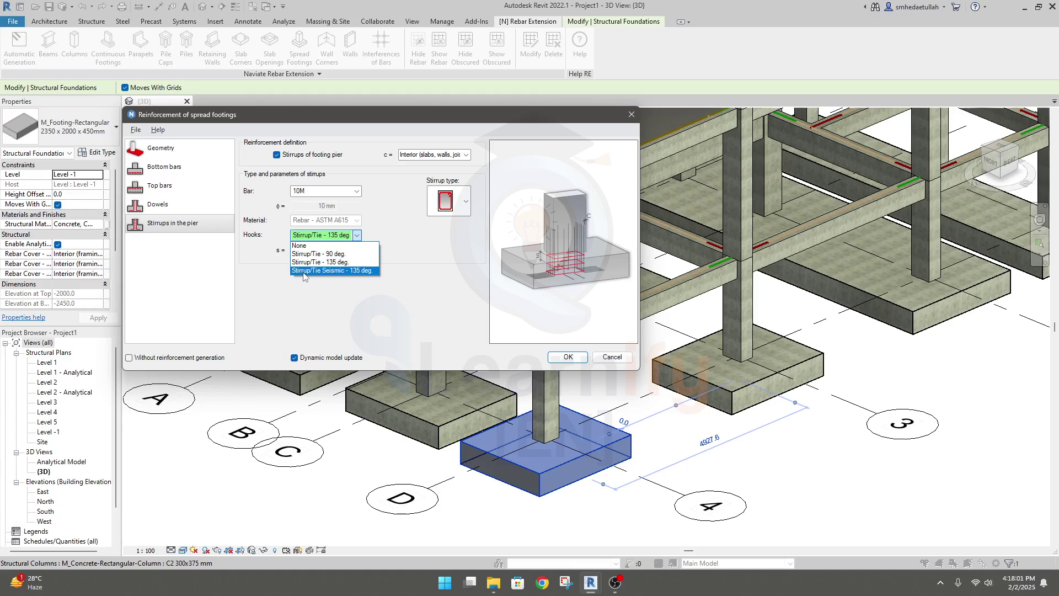
click(351, 271)
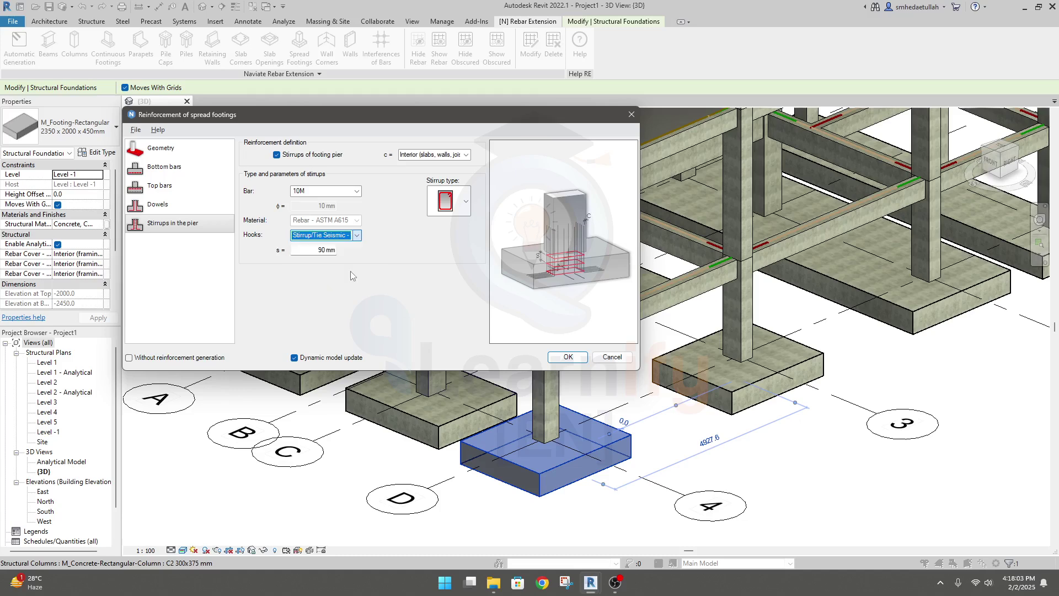
Step: Set the pier stirrup spacing s to 100 mm and the cover c to Exterior - 10M to 16M <40 mm>
double_click(320, 250)
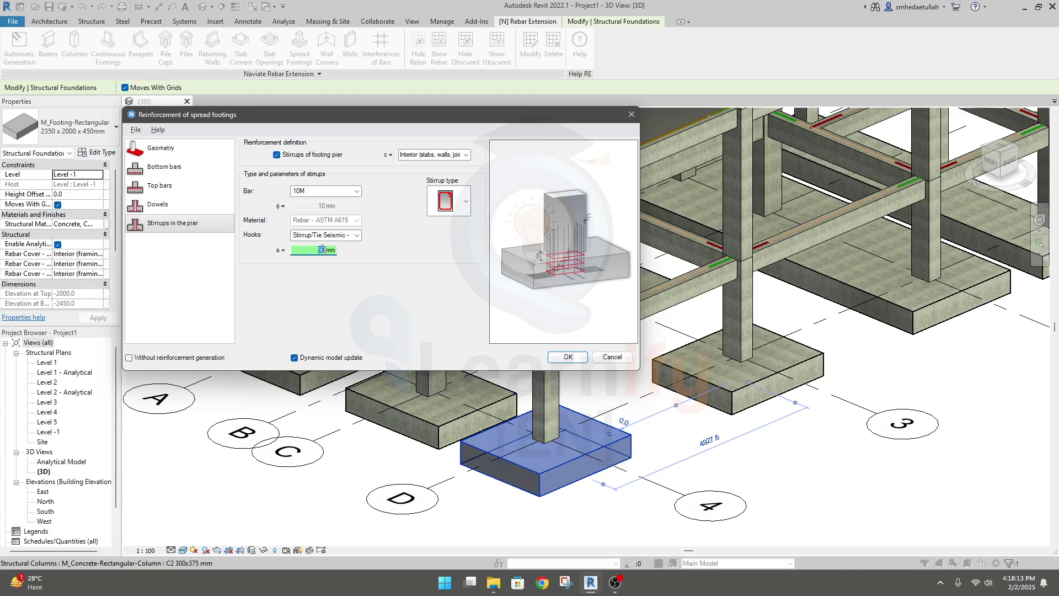
click(323, 250)
text(100)
click(466, 155)
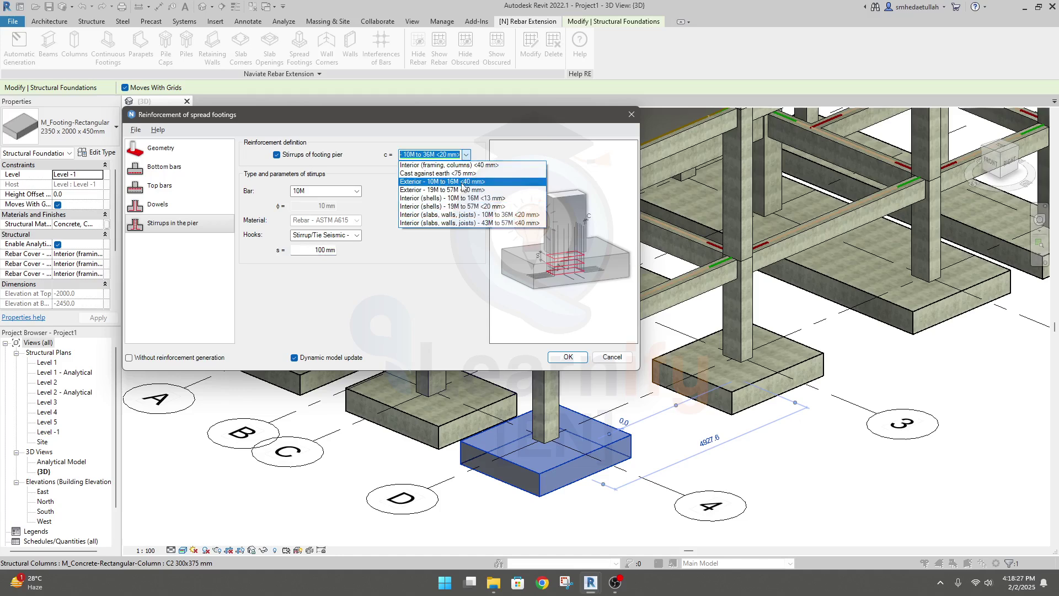
click(462, 181)
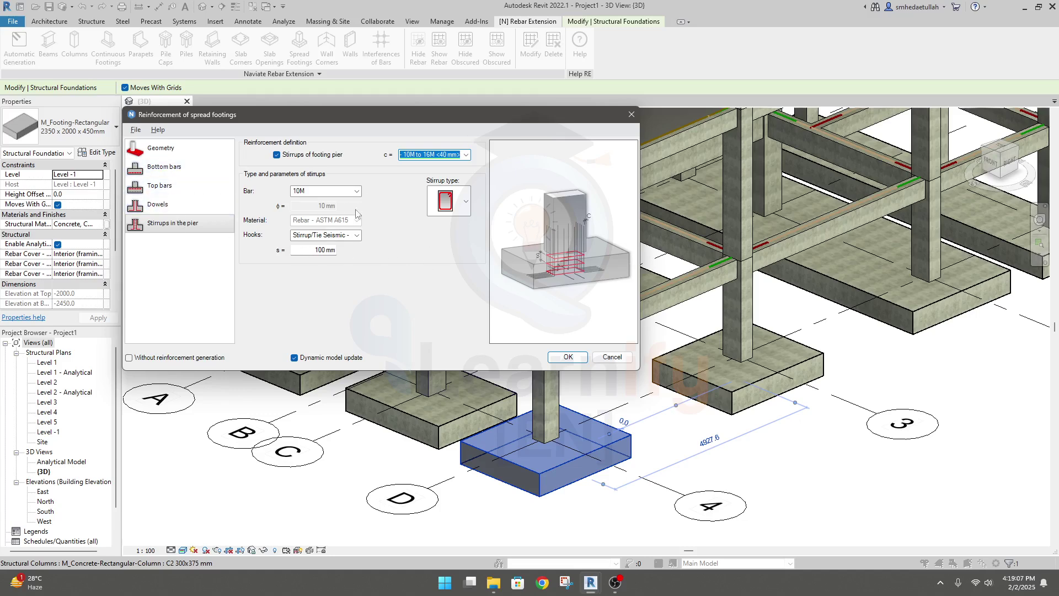
Step: Set the bar size of the footing's dowels to 16M
click(174, 206)
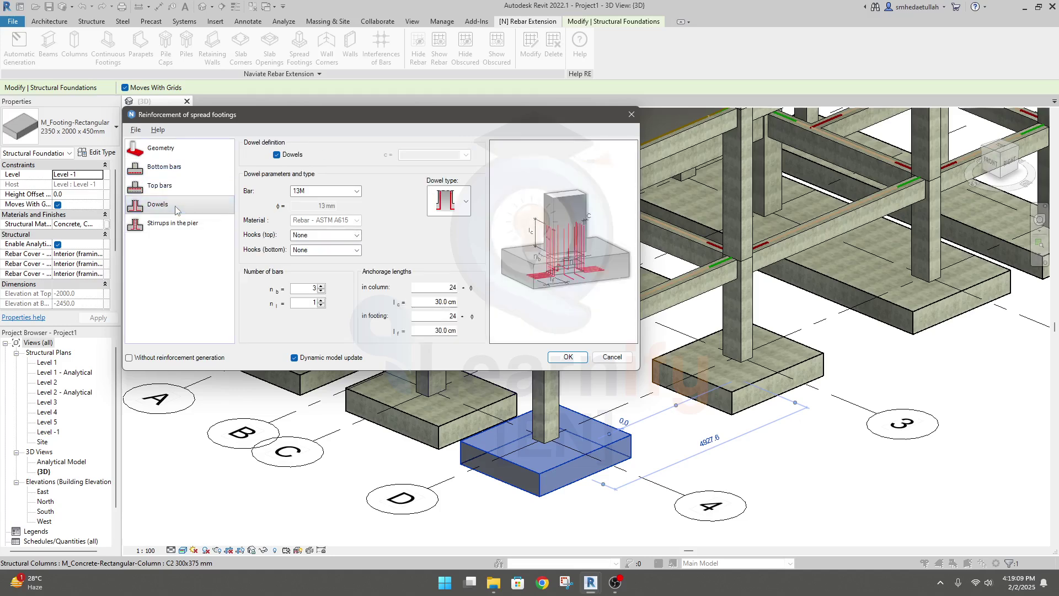
drag(457, 112, 457, 112)
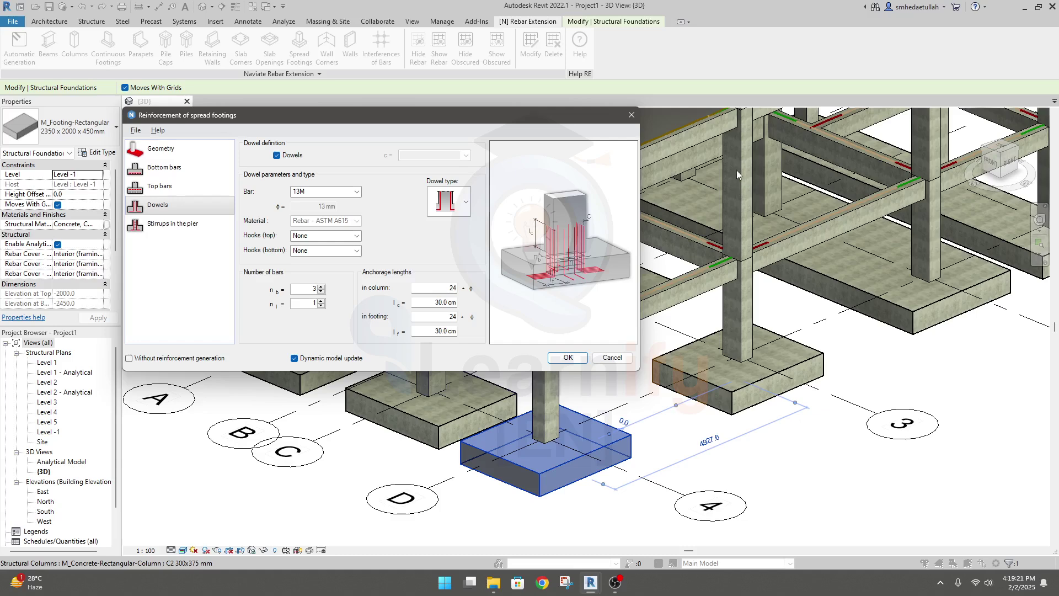
drag(460, 111, 436, 69)
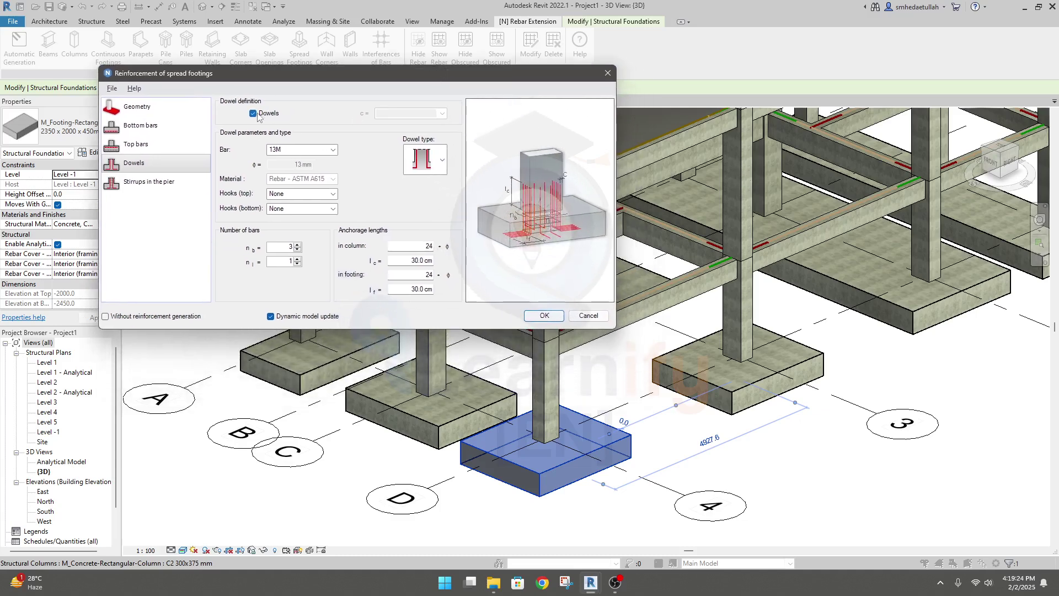
click(298, 153)
click(294, 169)
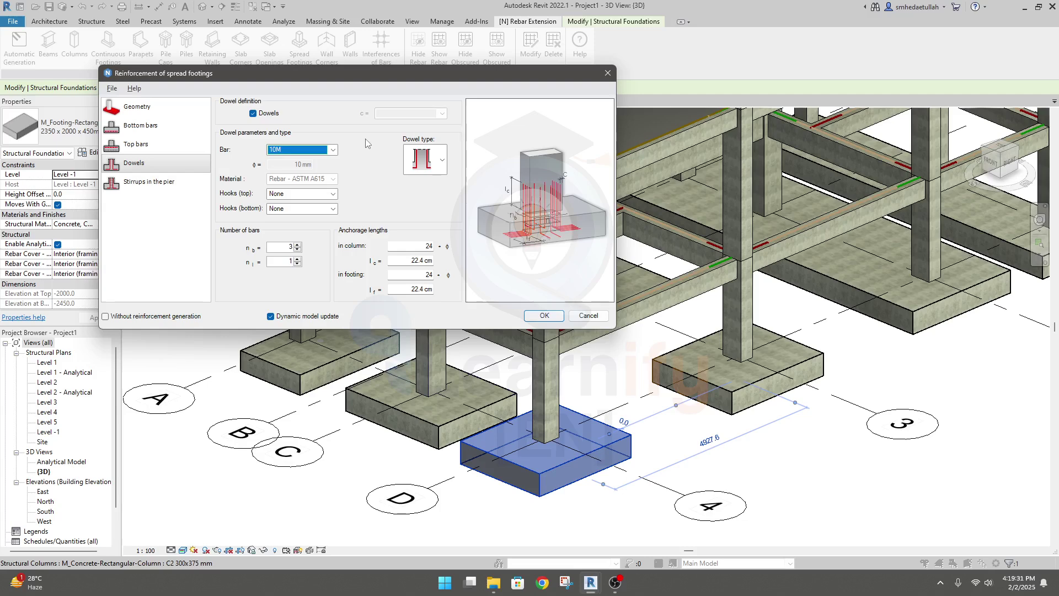
click(283, 154)
click(291, 177)
Step: Try Standard - 90 deg. bottom hooks for the dowels and return the setting to None
click(333, 208)
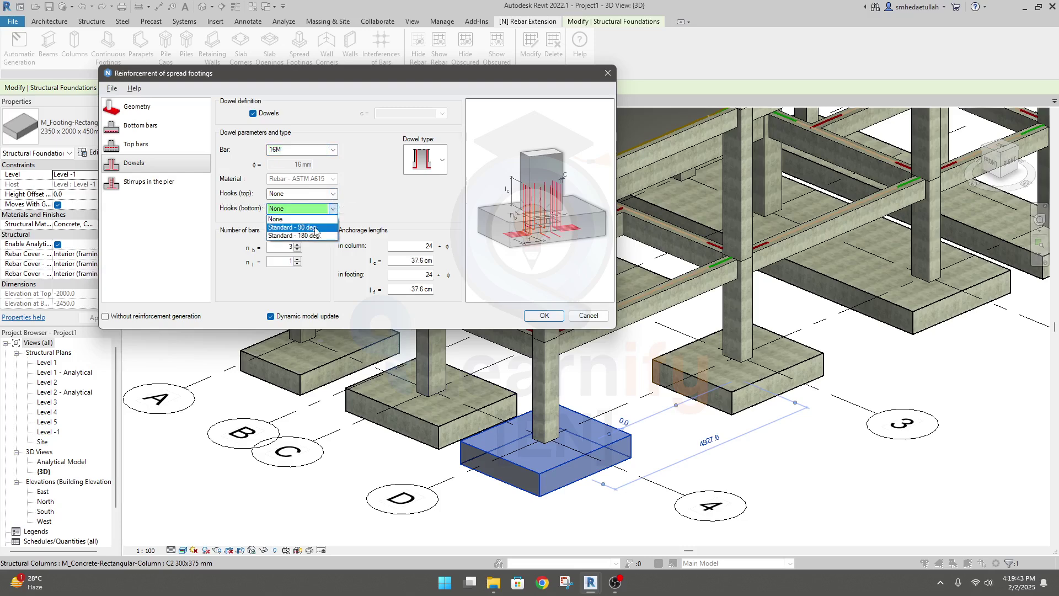
click(319, 228)
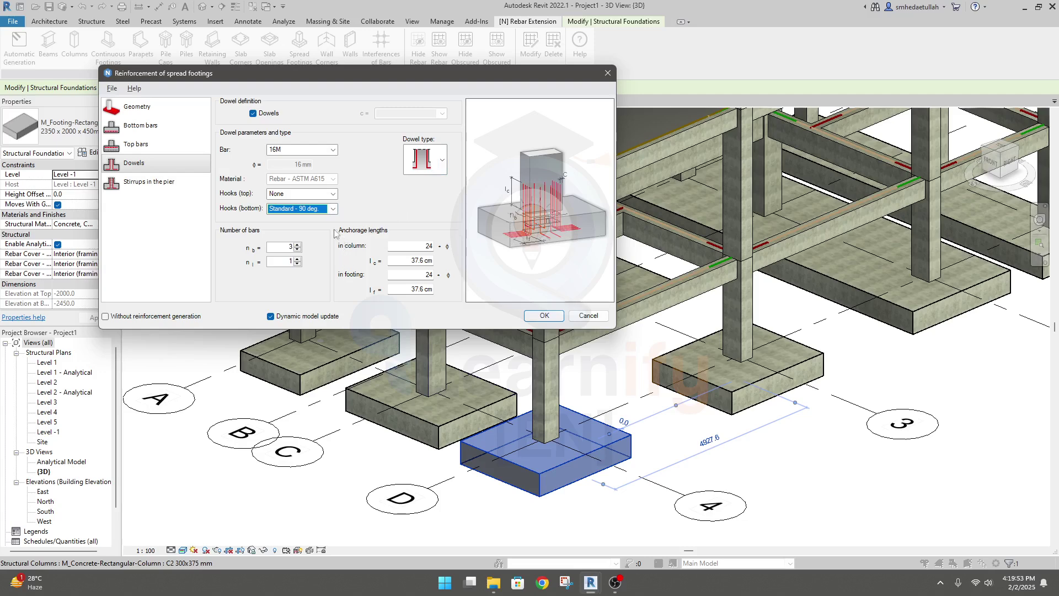
click(333, 209)
click(293, 216)
Step: Set the dowel anchorage length in the column to 0 bar diameters
click(286, 247)
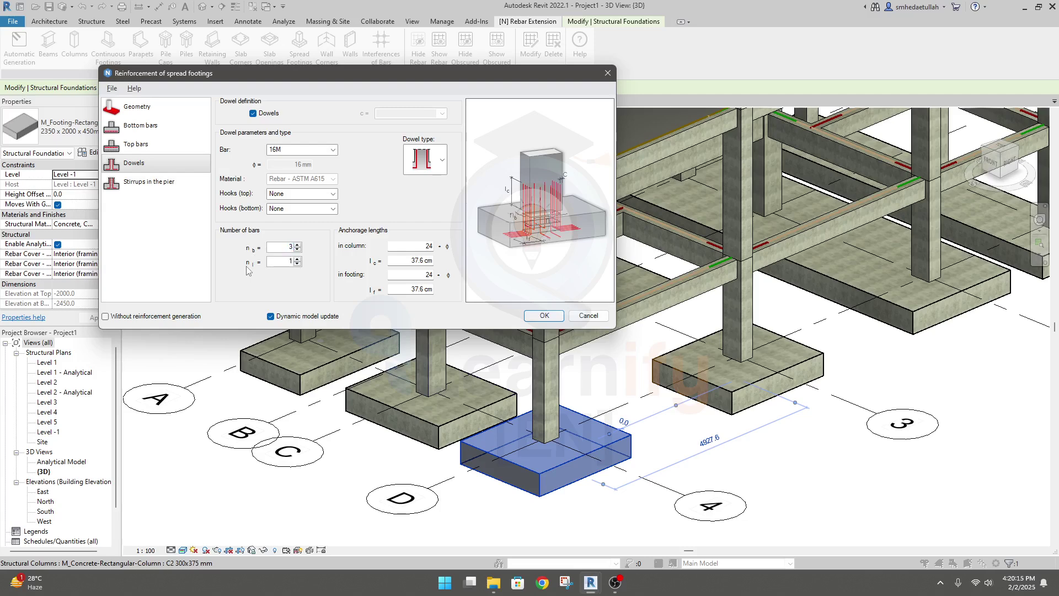
click(297, 244)
click(287, 261)
key(Tab)
click(415, 249)
text(0)
double_click(423, 274)
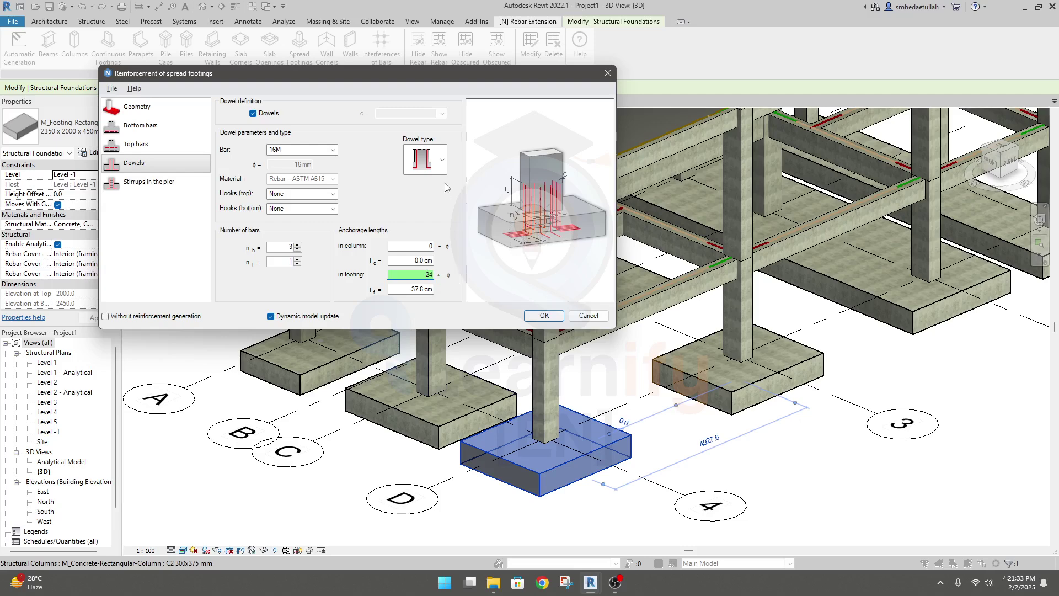
Step: Choose the dowel type with outward-bent feet and generate the footing's reinforcement
click(443, 160)
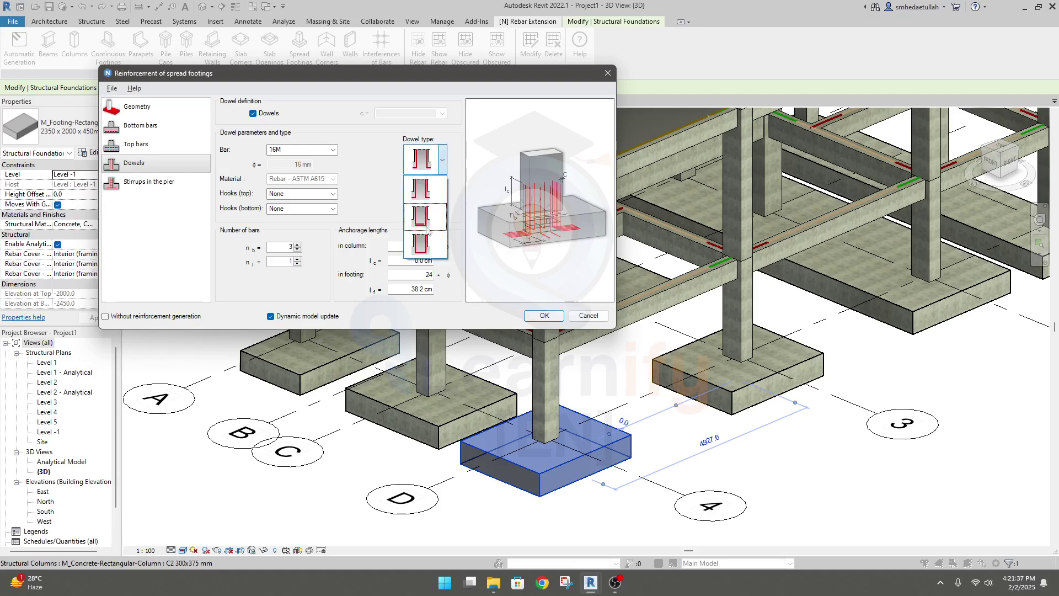
click(429, 192)
click(536, 316)
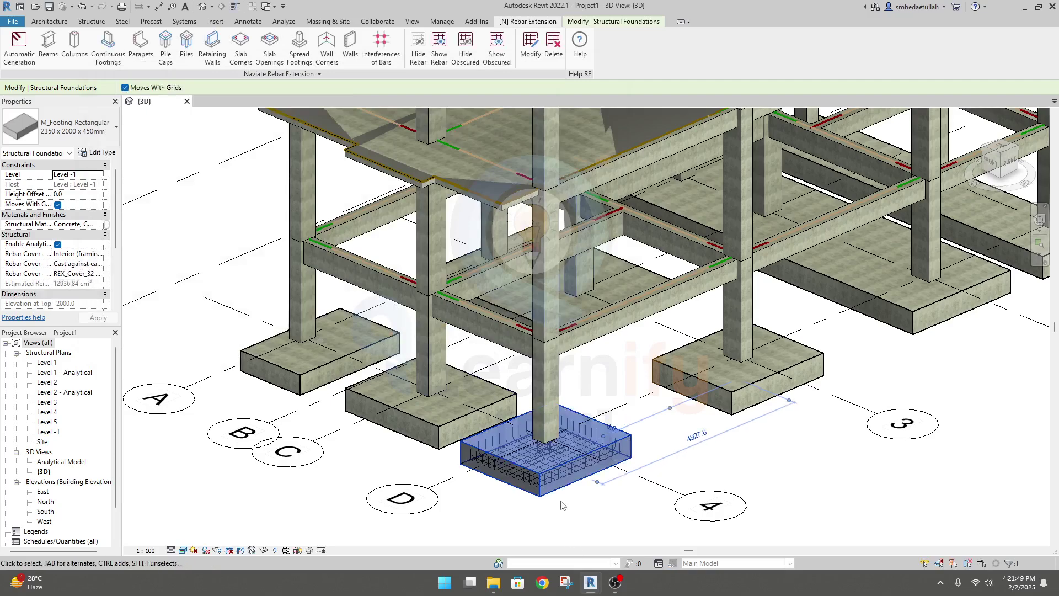
Step: Deselect the reinforced footing and switch the 3D view's visual style to Wireframe
scroll(562, 503, up, 3)
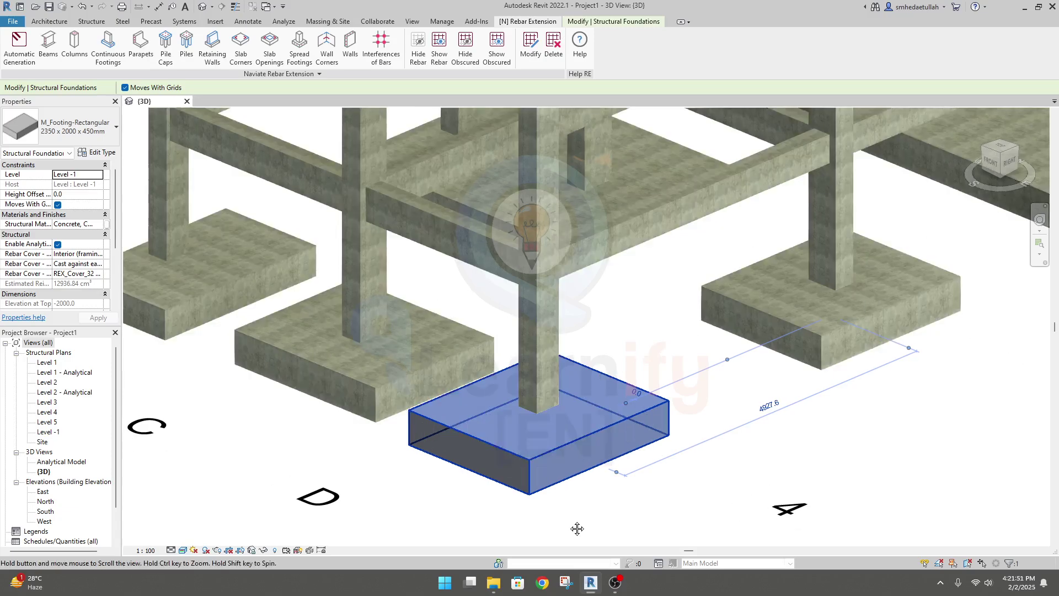
scroll(531, 446, up, 1)
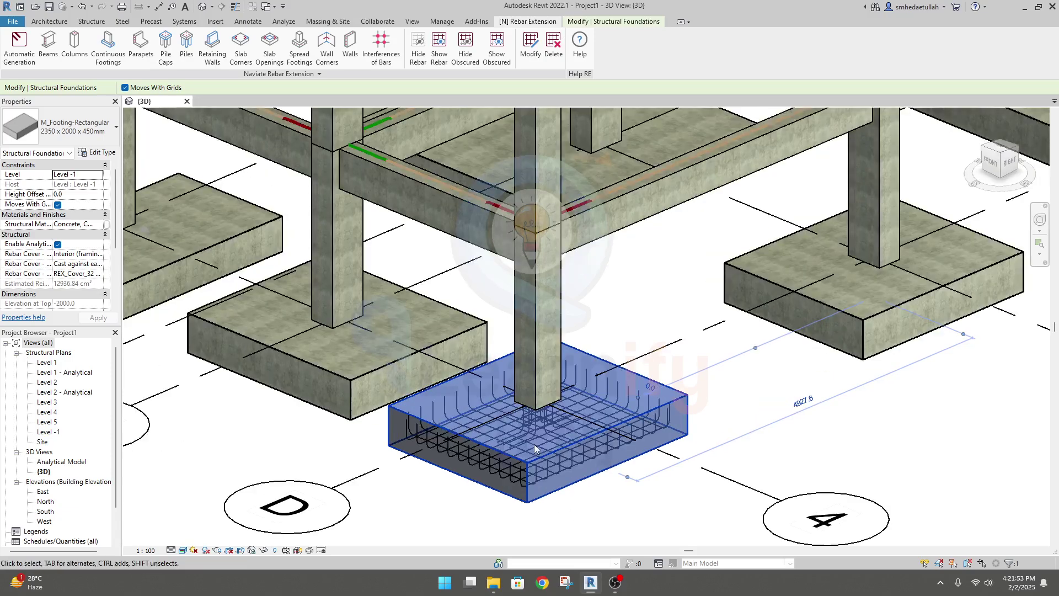
scroll(529, 446, up, 2)
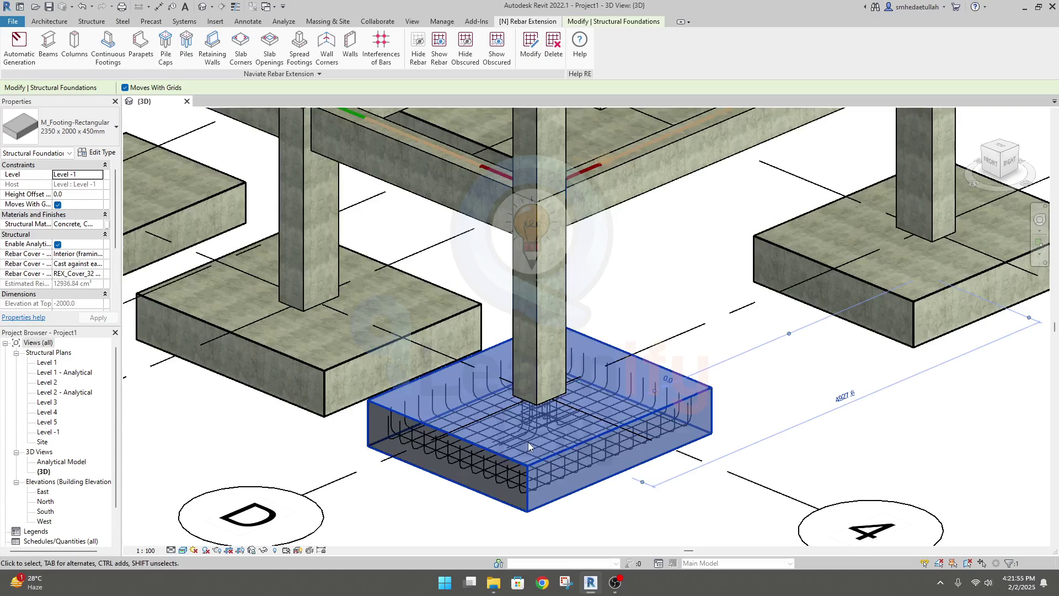
scroll(530, 441, up, 1)
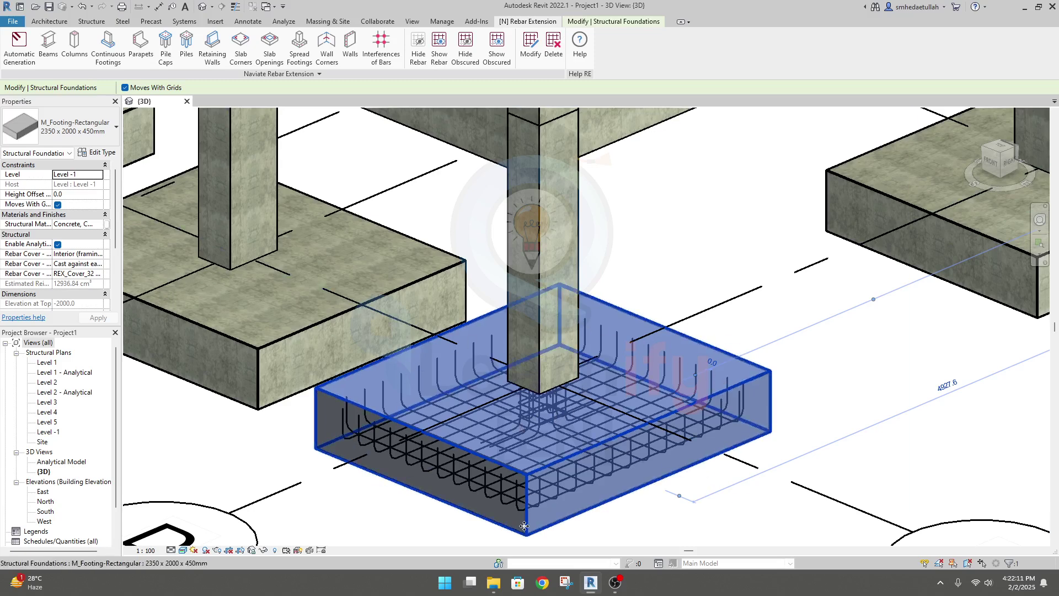
click(631, 530)
middle_drag(628, 529, 601, 489)
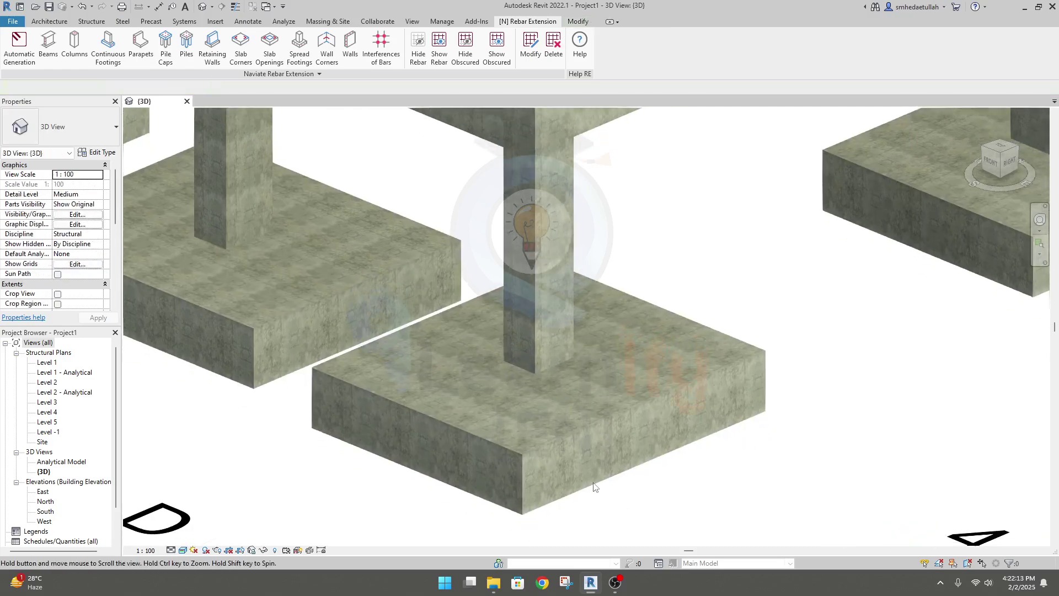
click(183, 552)
click(220, 508)
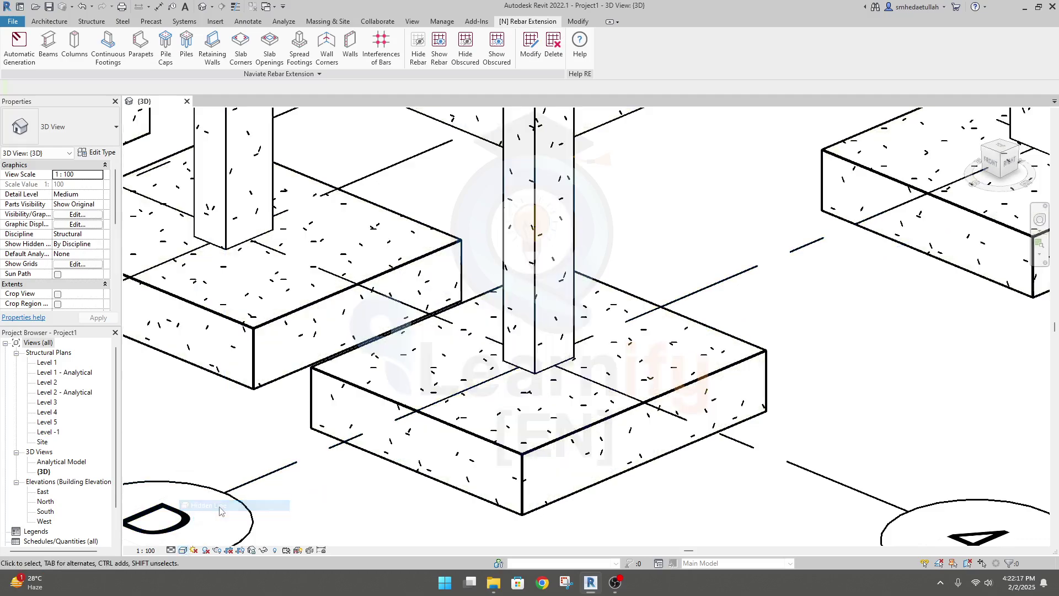
click(183, 551)
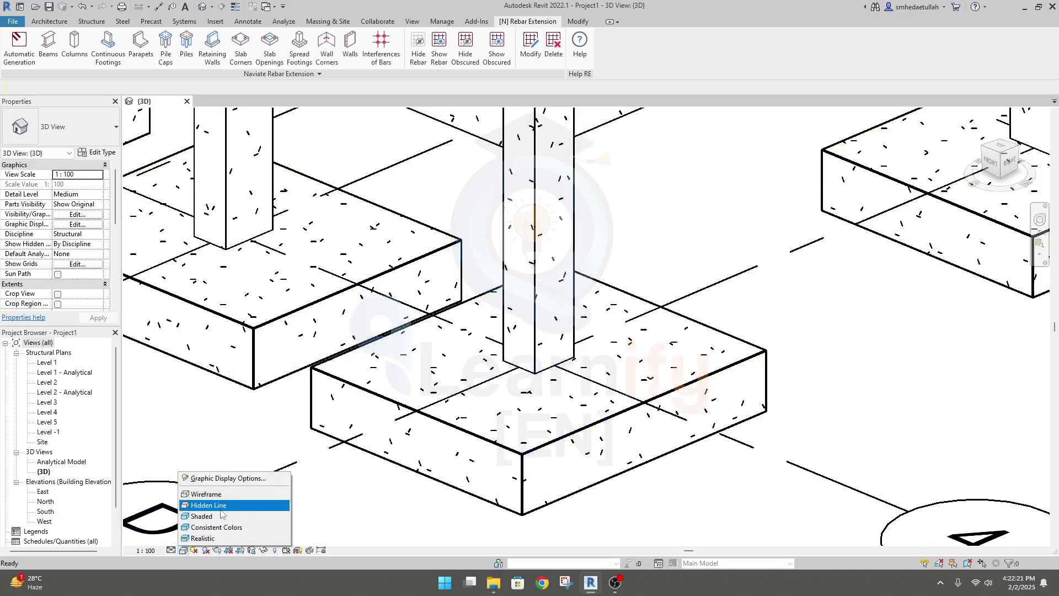
click(220, 495)
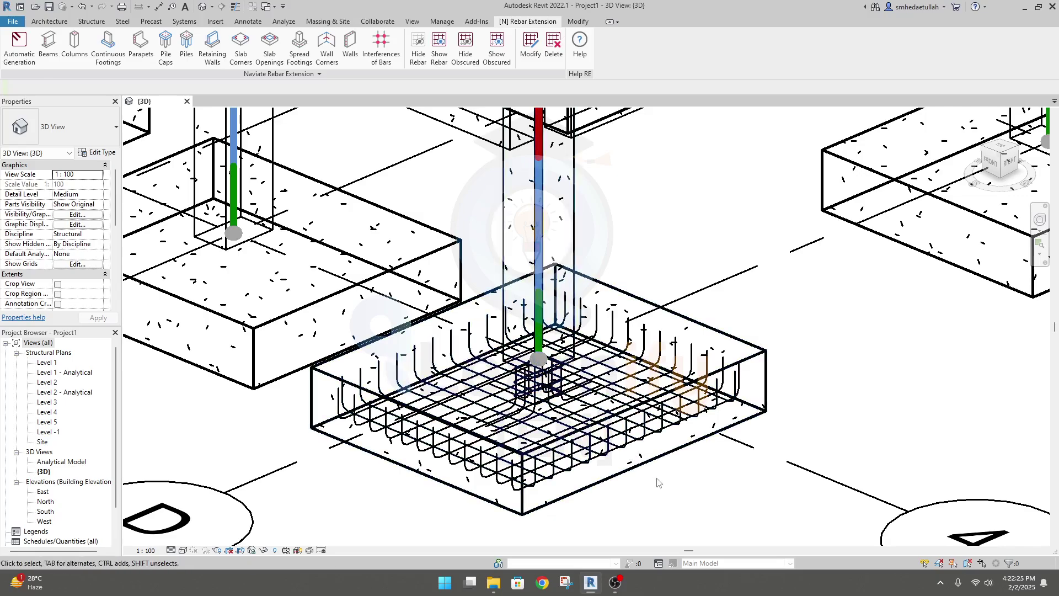
Step: Examine the footing's bottom bars, dowels and pier stirrups from the sides and from above
shift+middle_drag(653, 482, 648, 392)
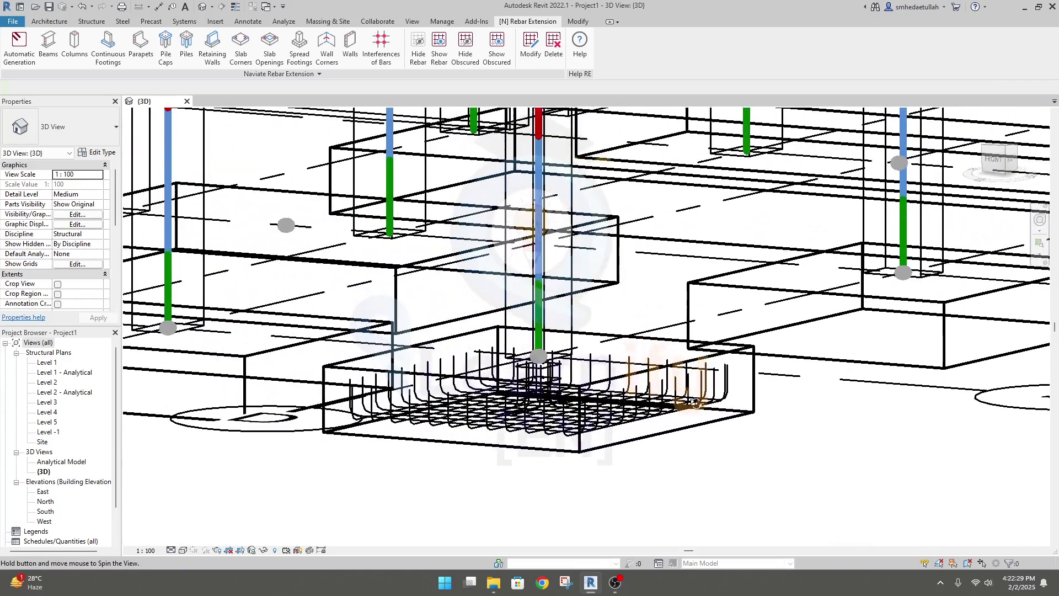
shift+middle_drag(608, 489, 535, 487)
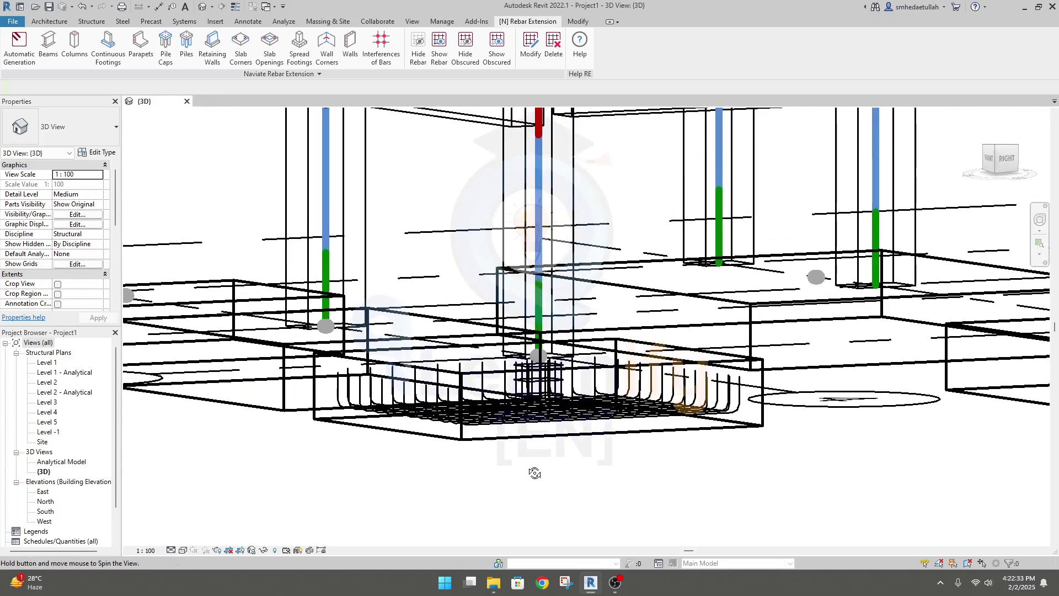
shift+middle_drag(525, 368, 728, 381)
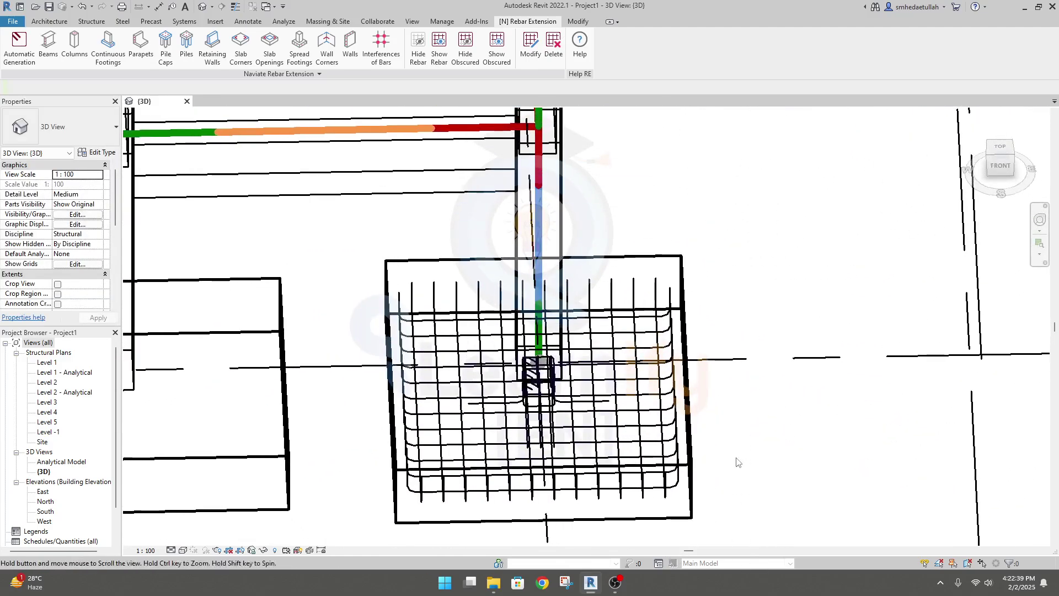
scroll(657, 422, up, 4)
scroll(656, 422, down, 2)
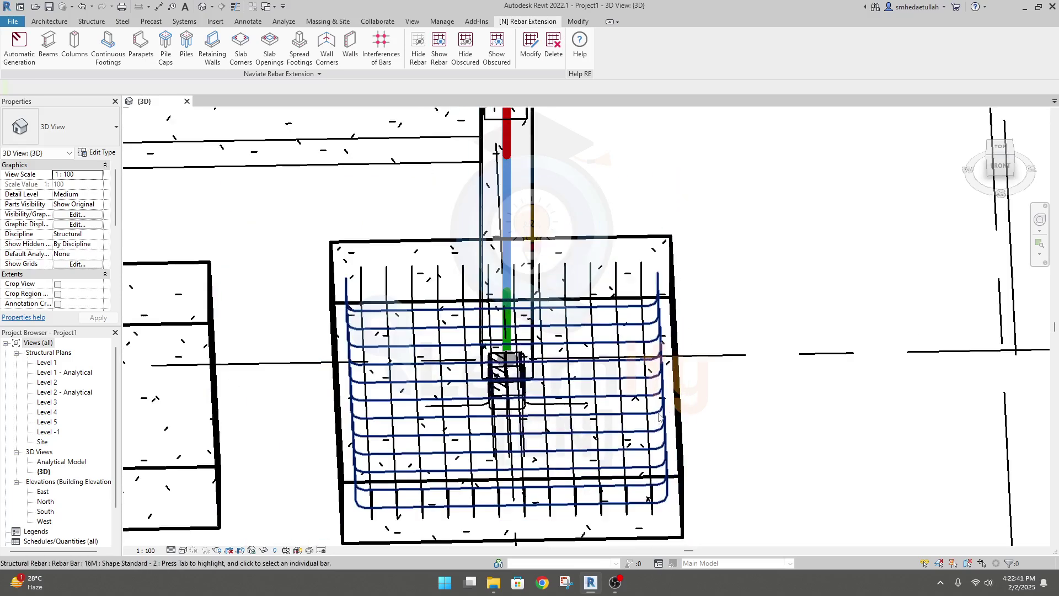
scroll(717, 425, down, 3)
middle_drag(733, 442, 700, 440)
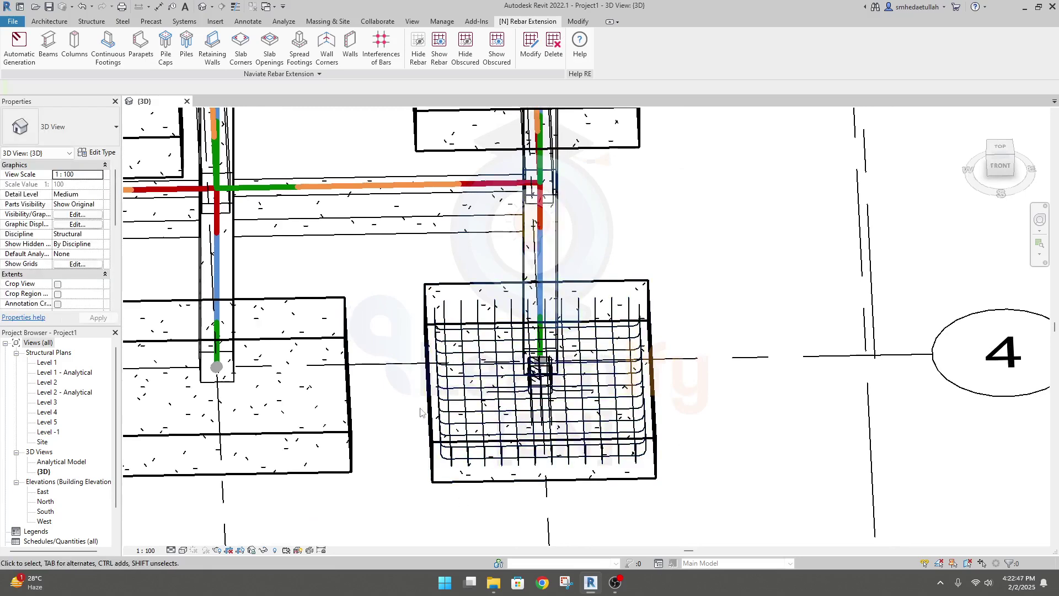
Step: Open the Level -1 structural plan and set its visual style to Wireframe to show the footing's reinforcement
middle_drag(412, 425, 422, 435)
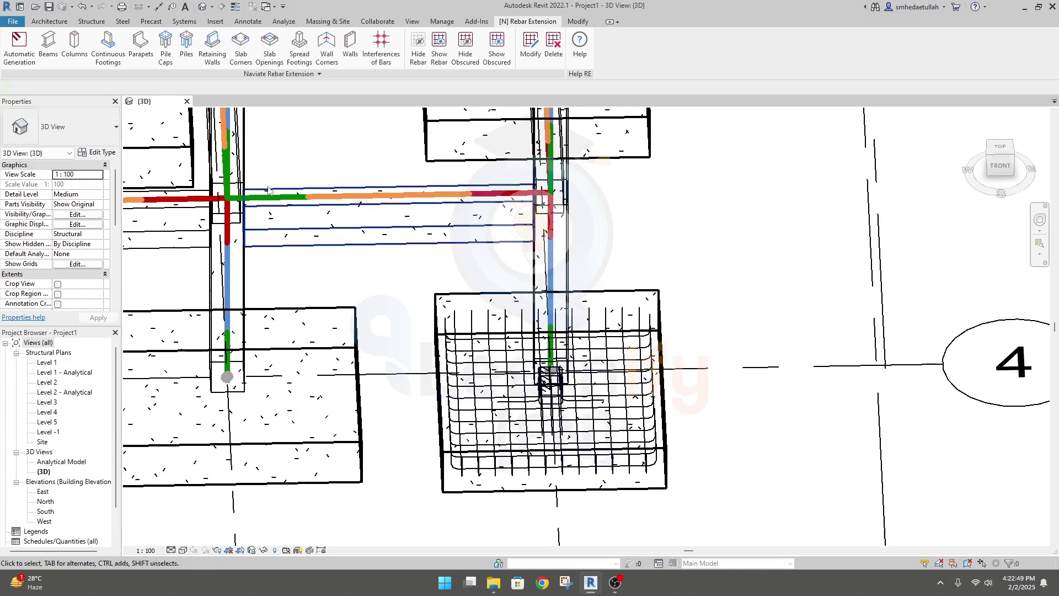
double_click(51, 432)
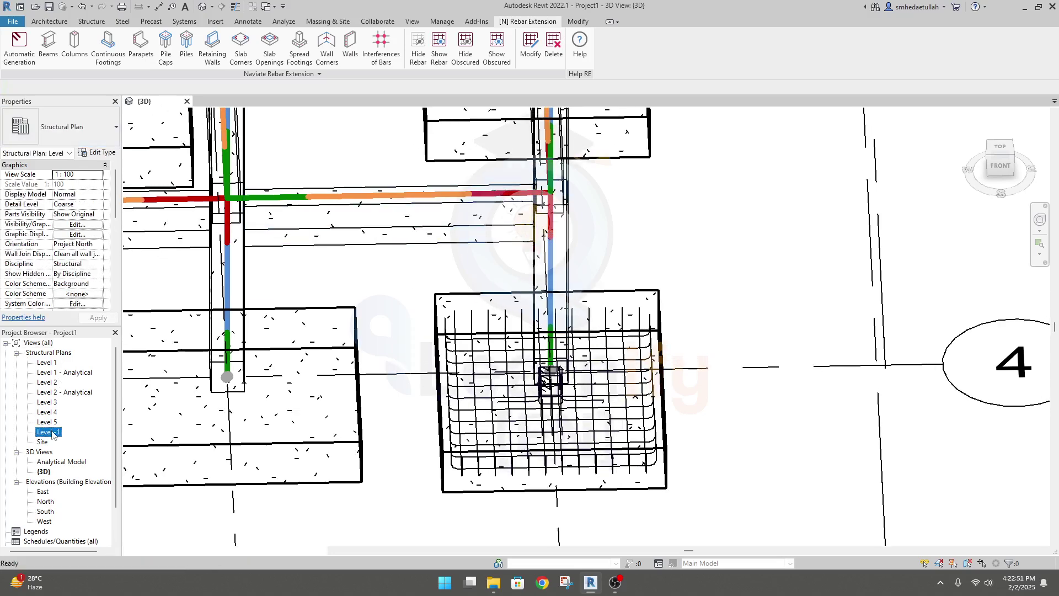
scroll(494, 332, up, 10)
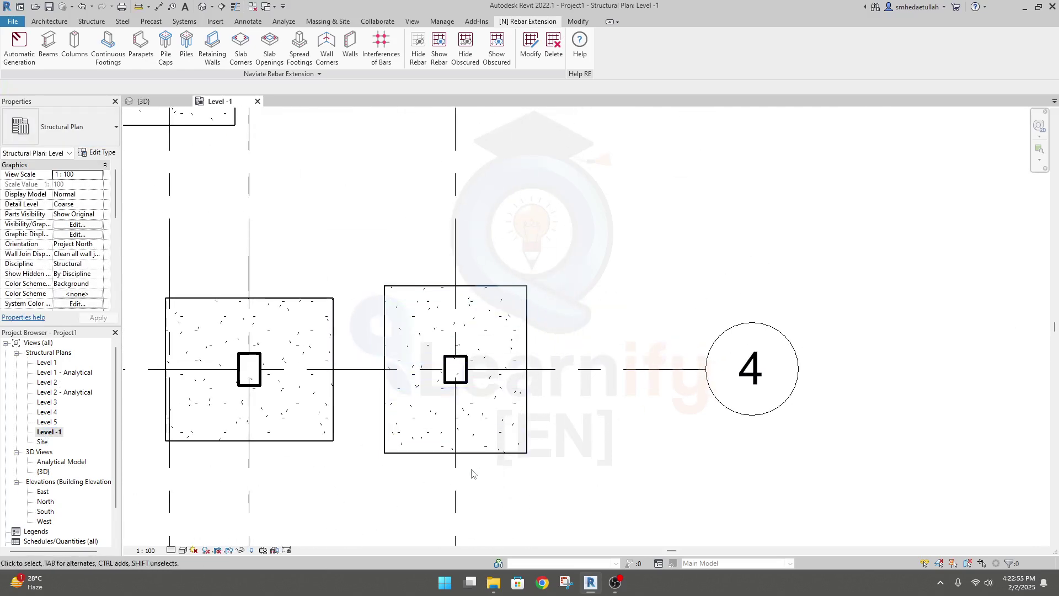
click(181, 550)
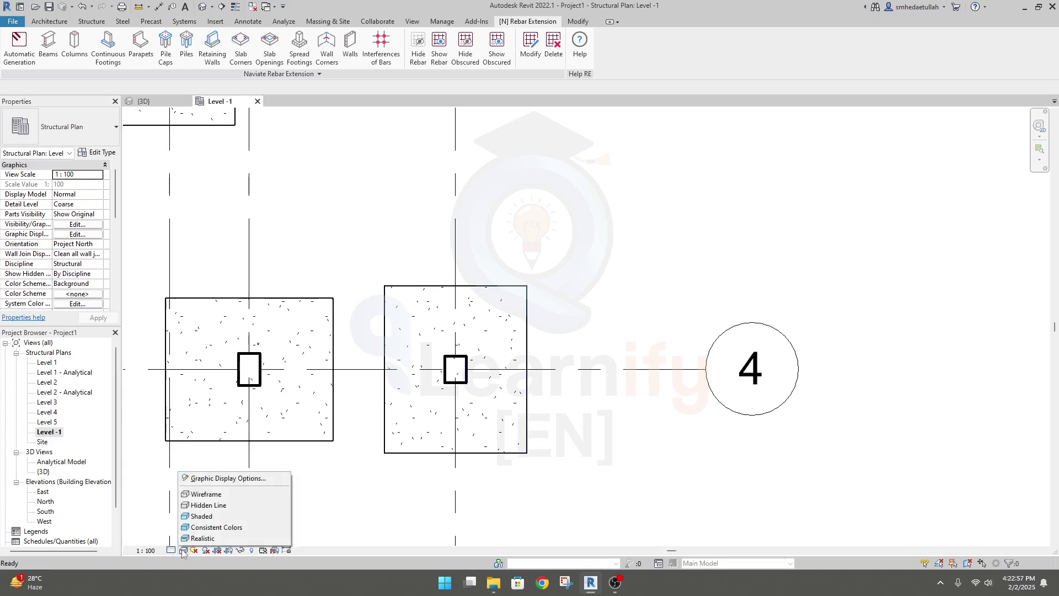
click(219, 496)
scroll(465, 387, up, 8)
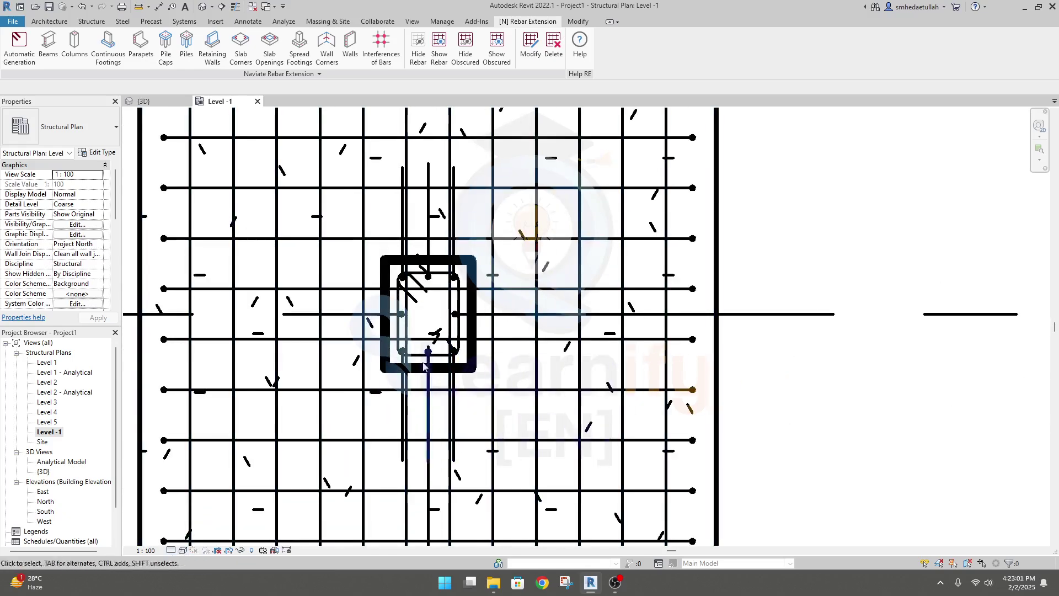
Step: Inspect the corner dowel and the bar layout of the reinforced footing in the Level -1 plan
click(453, 419)
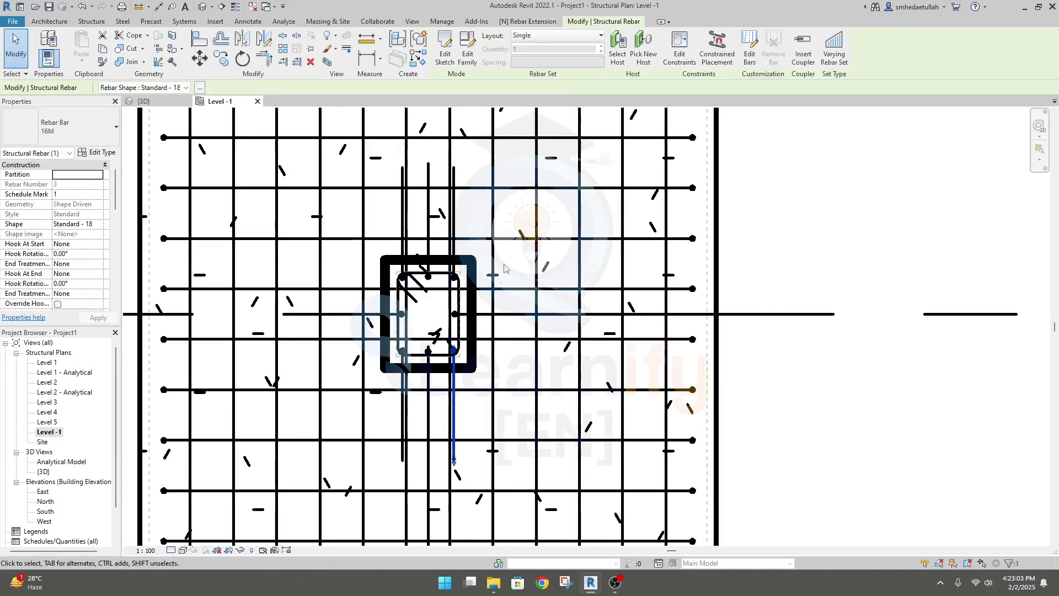
click(755, 373)
scroll(684, 309, down, 4)
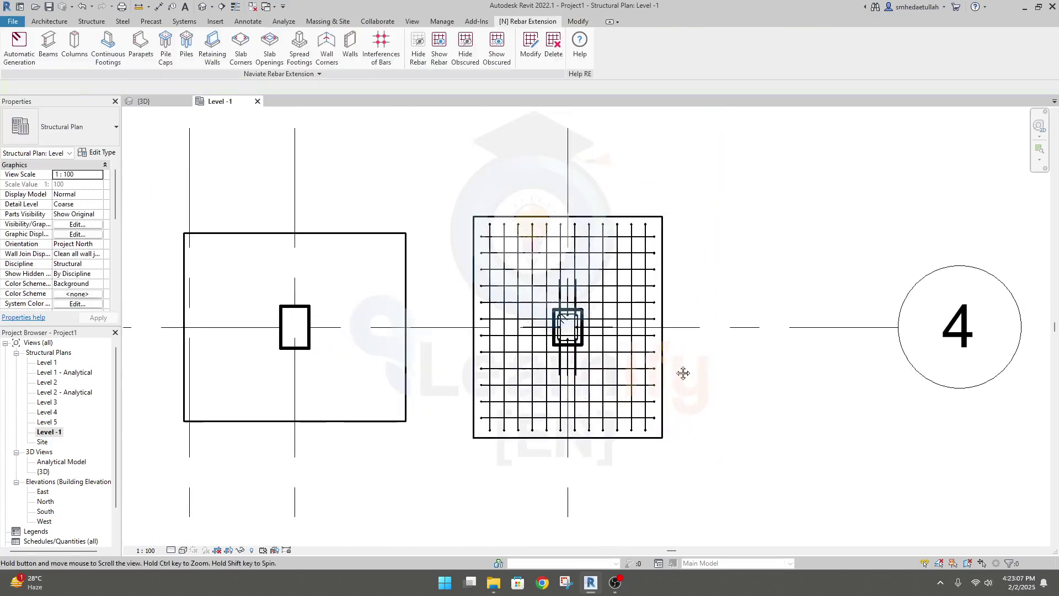
middle_drag(691, 371, 627, 372)
Step: Return to the 3D view, set its visual style to Shaded and view the reinforced footing obliquely from above
key(ctrl+Tab)
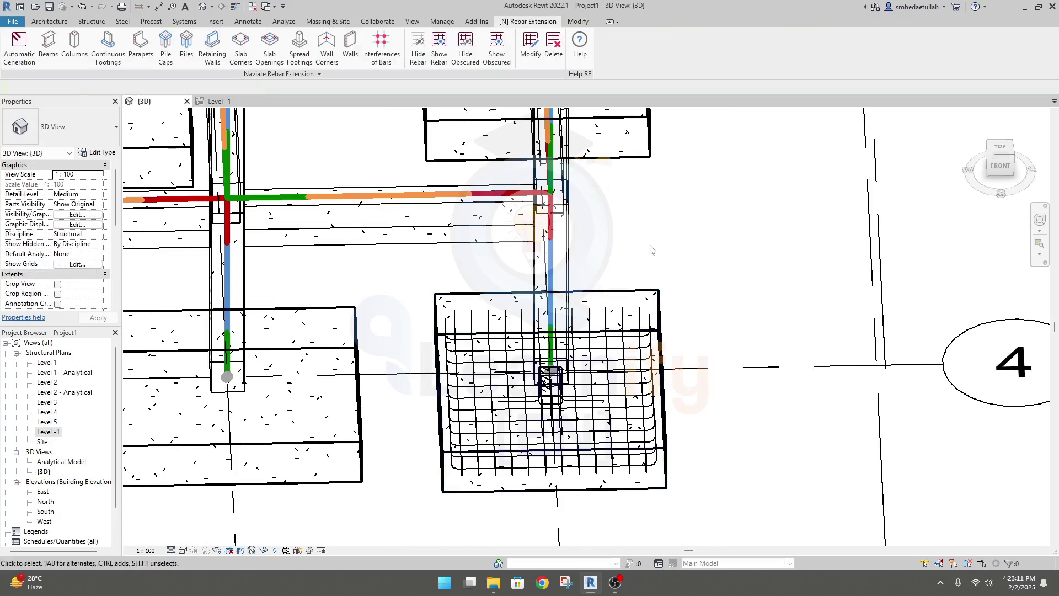
click(183, 550)
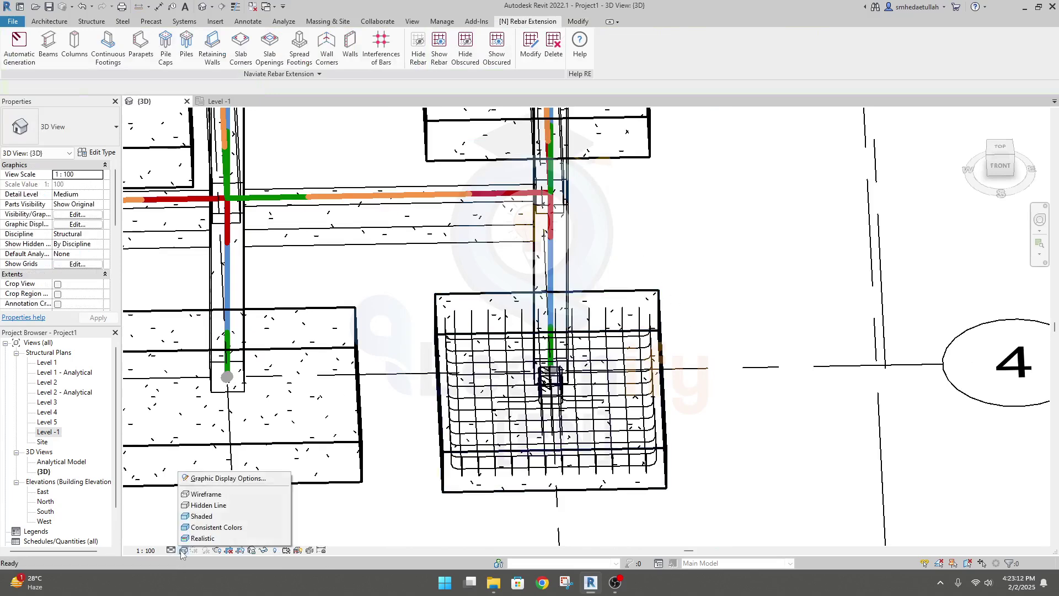
click(214, 519)
mouse_move(739, 519)
shift+middle_down()
mouse_move(686, 508)
mouse_move(666, 464)
shift+middle_up()
middle_drag(586, 442, 584, 469)
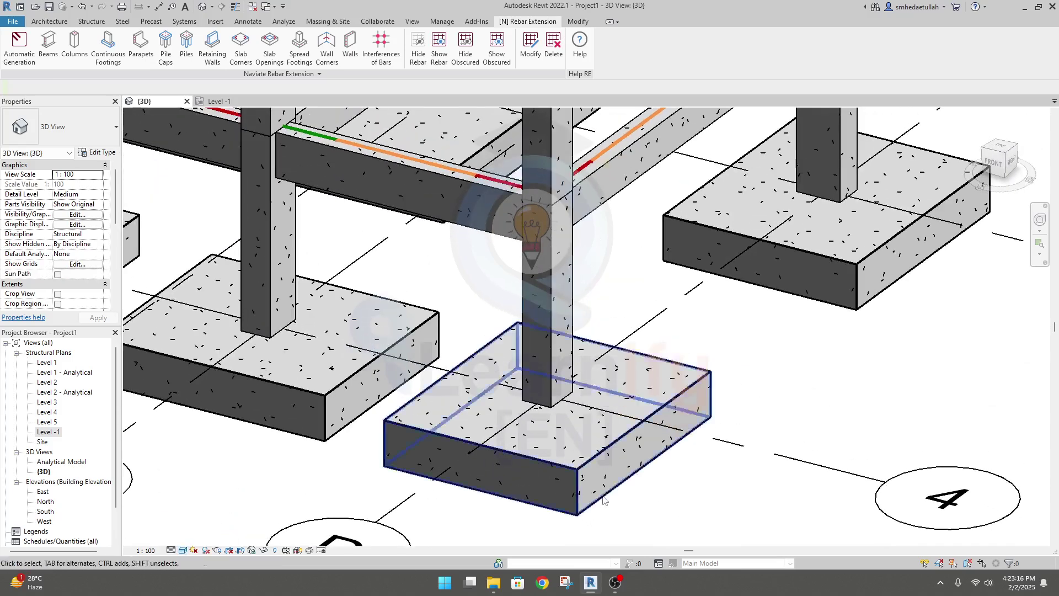
Step: Modify the reinforced footing's dowels to two intermediate bars along each long side of the pier and regenerate the reinforcement
click(585, 470)
click(657, 507)
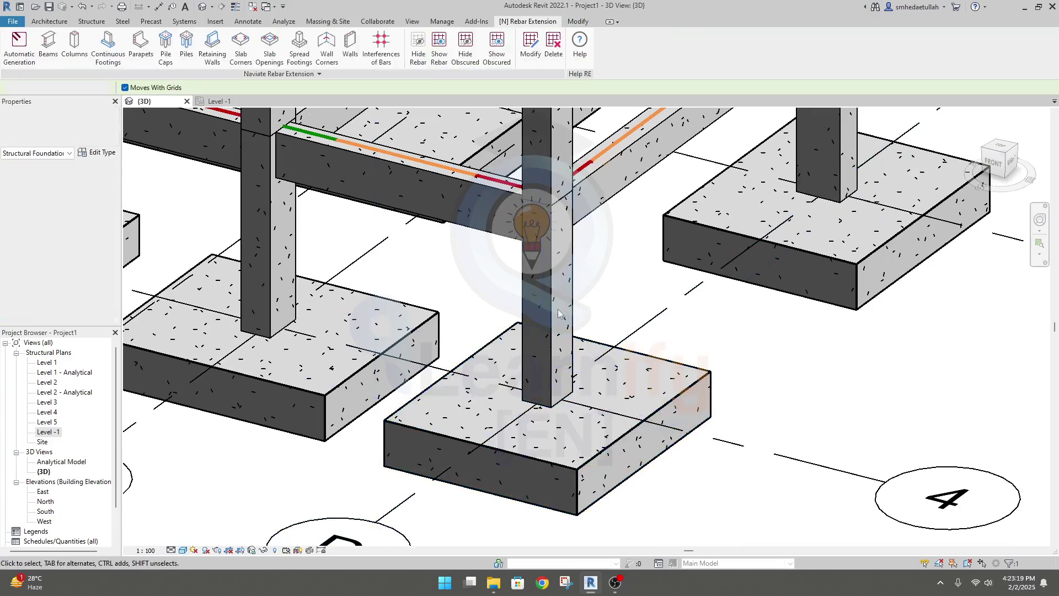
click(574, 474)
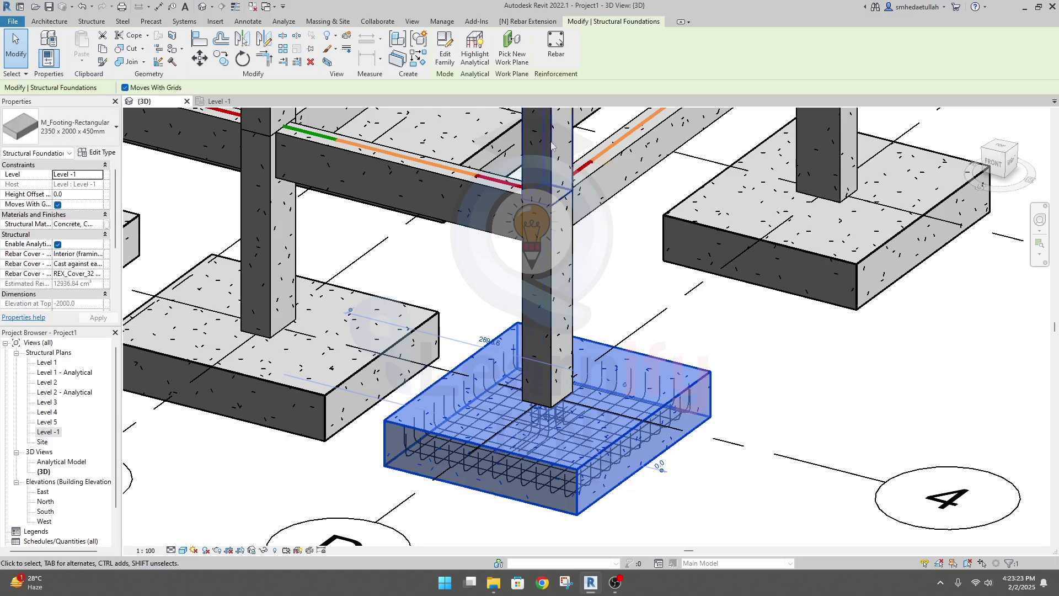
click(531, 22)
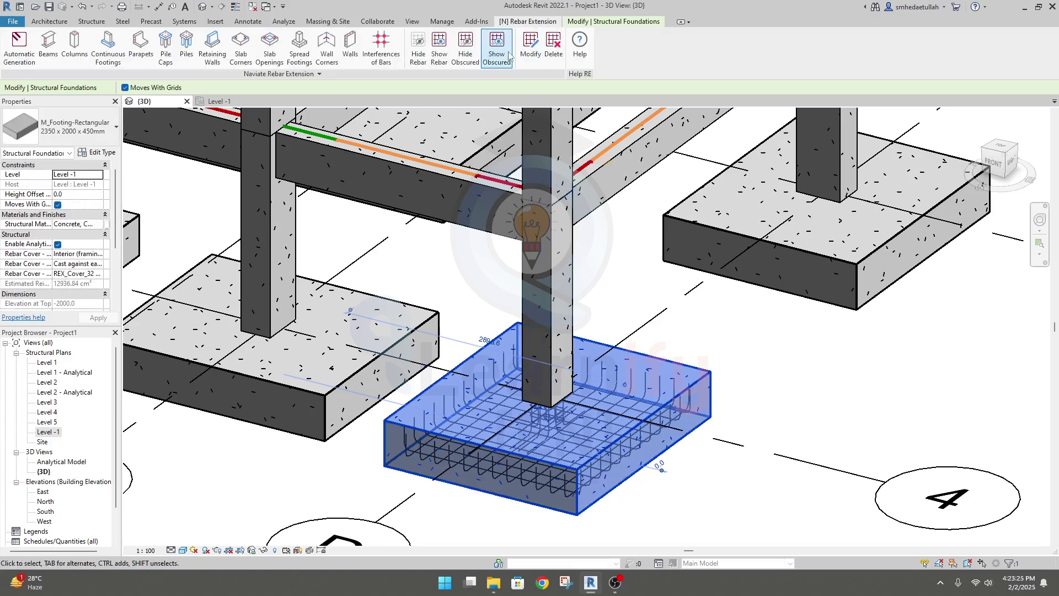
click(530, 44)
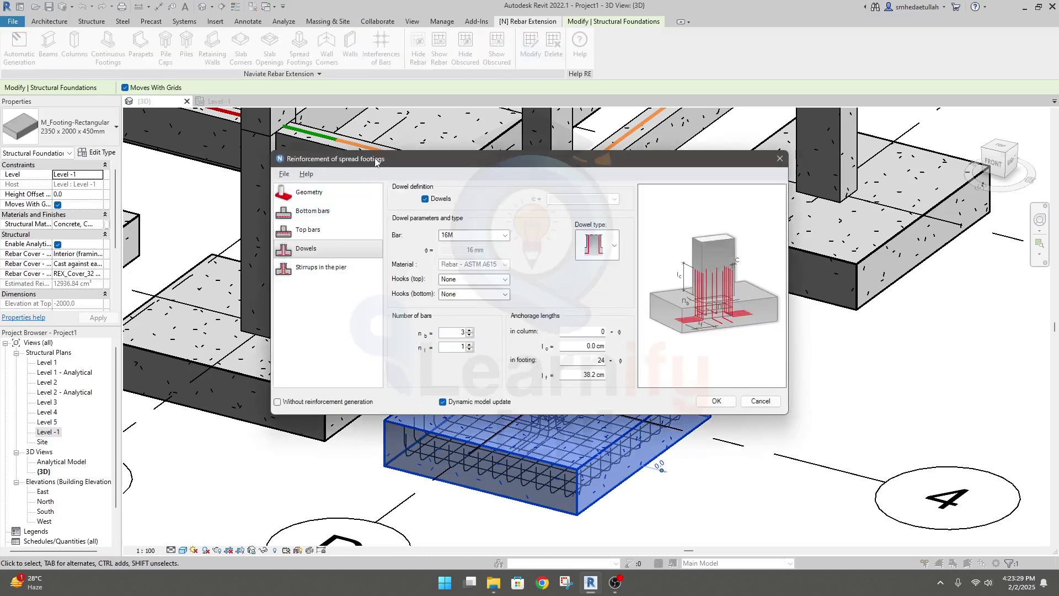
drag(354, 159, 253, 142)
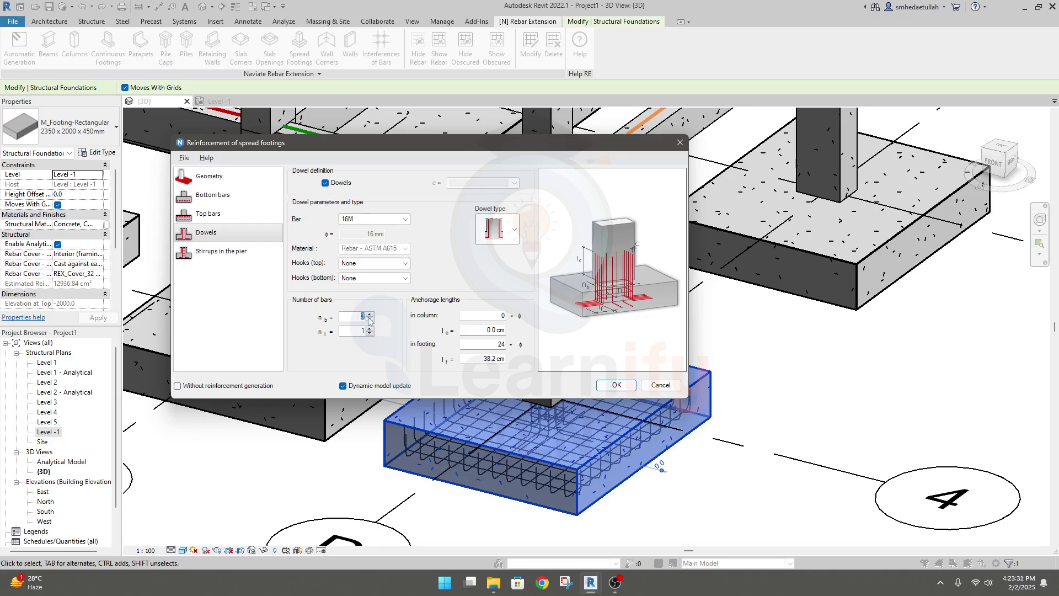
click(370, 319)
click(349, 330)
click(352, 315)
click(616, 386)
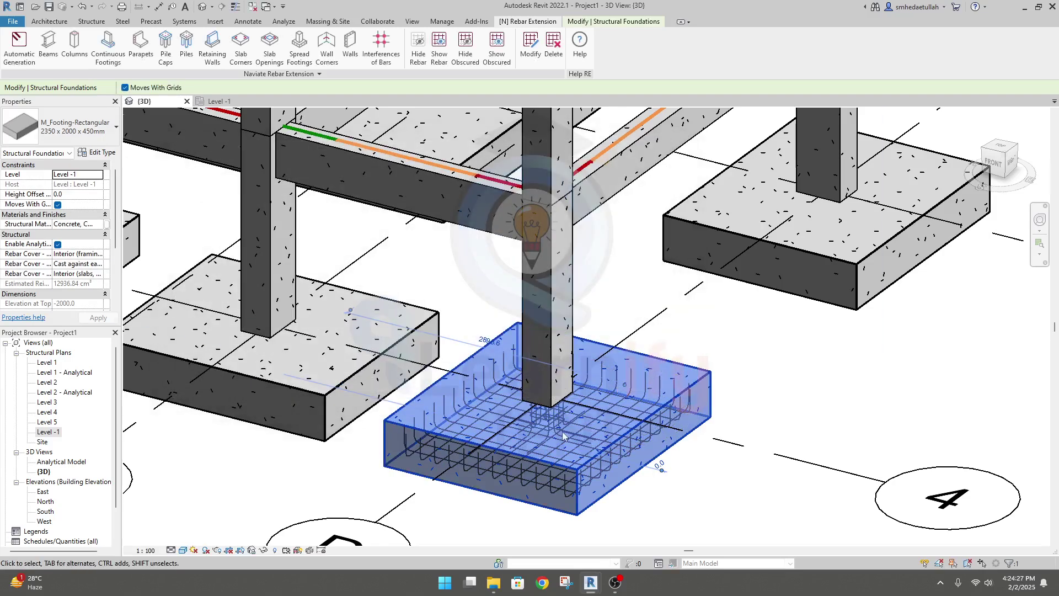
Step: Examine the updated dowel arrangement around the pier in the 3D view and the Level -1 plan
scroll(552, 435, up, 3)
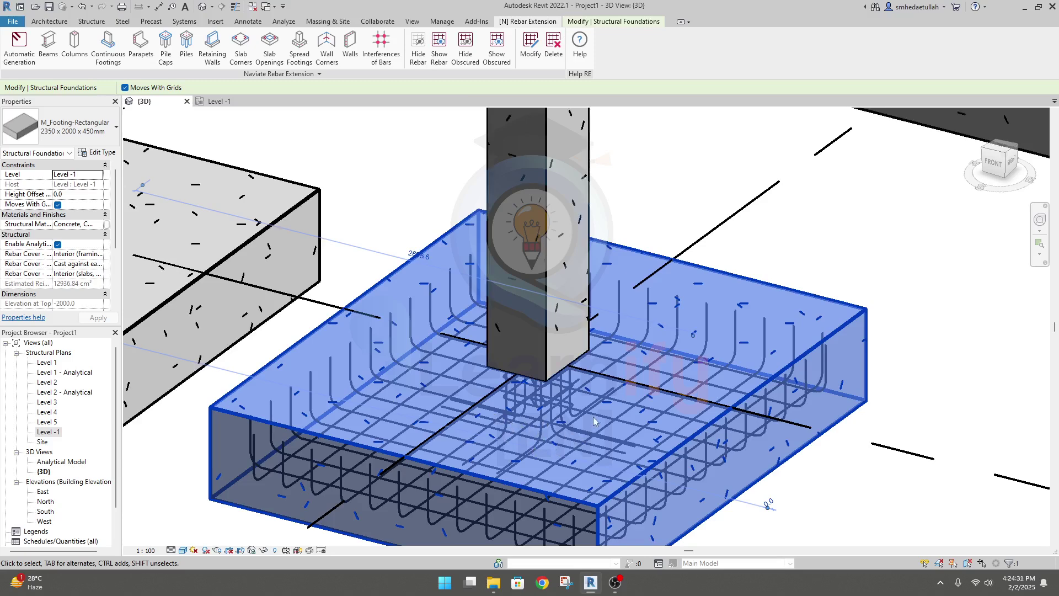
key(ctrl+Tab)
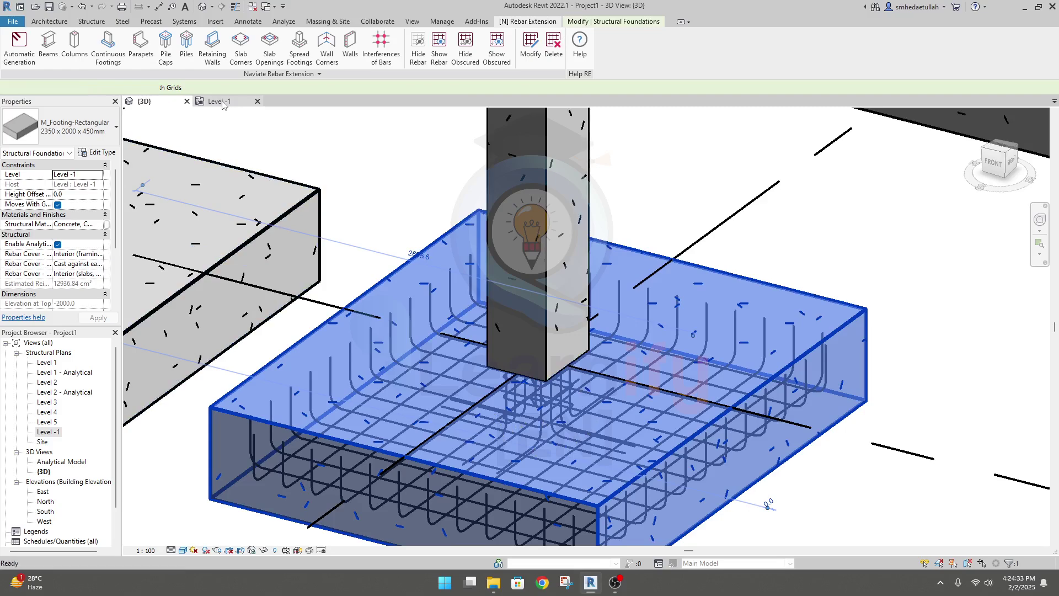
scroll(509, 409, up, 5)
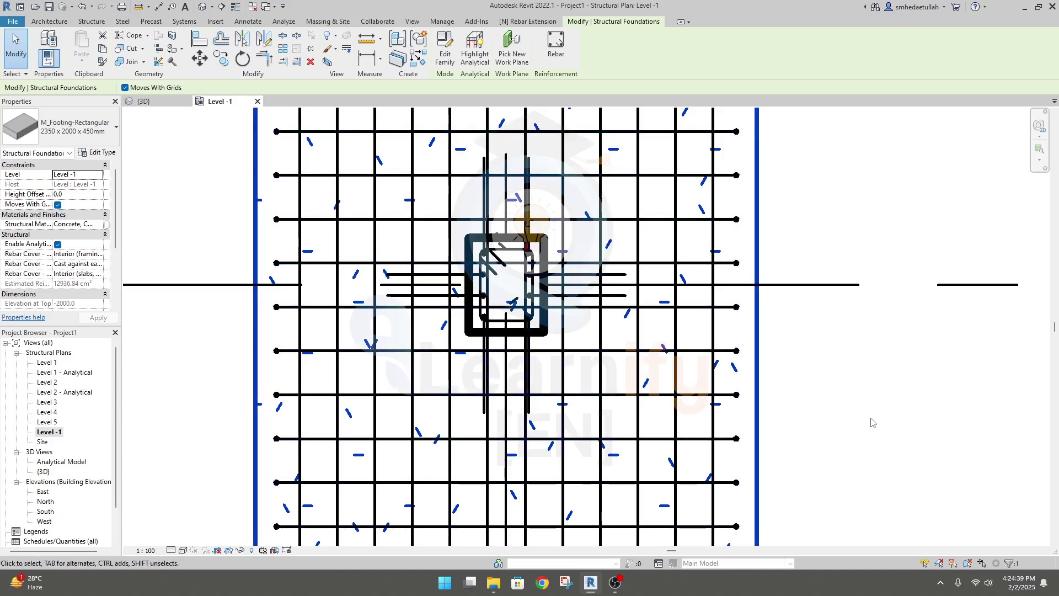
scroll(872, 421, down, 2)
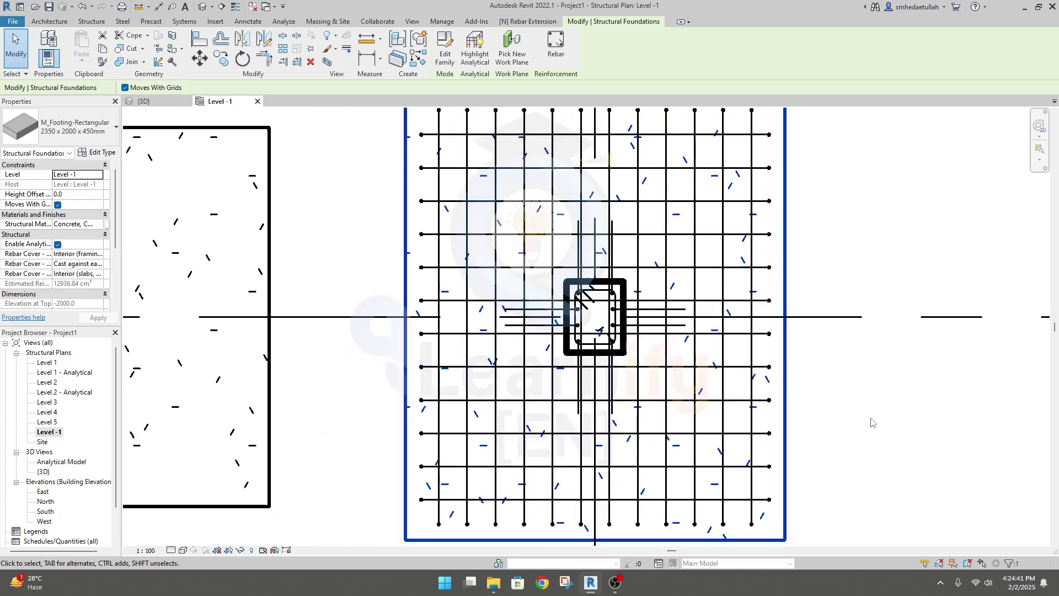
scroll(789, 401, down, 2)
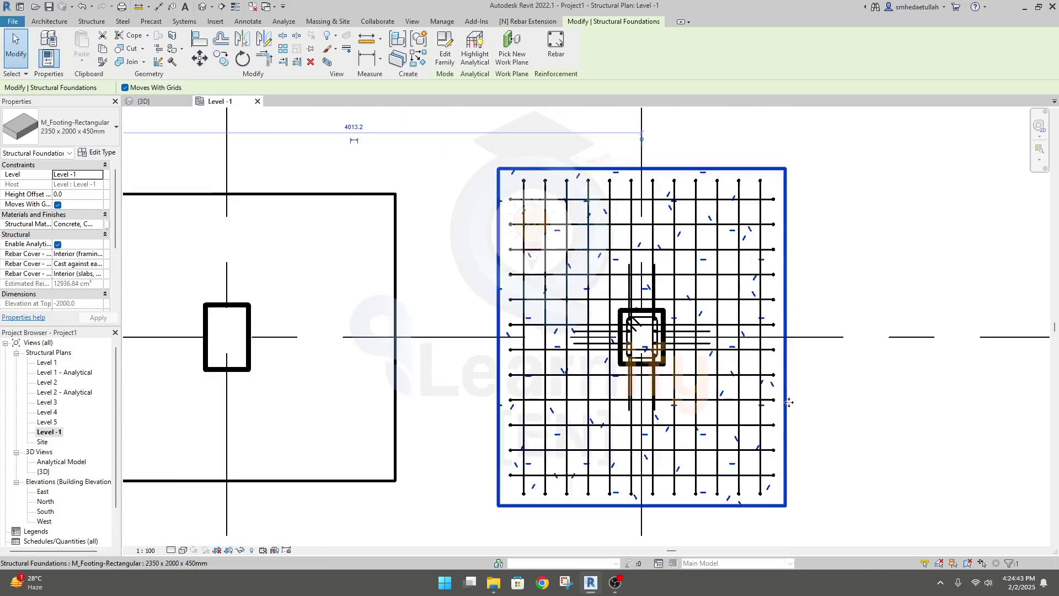
scroll(824, 430, down, 1)
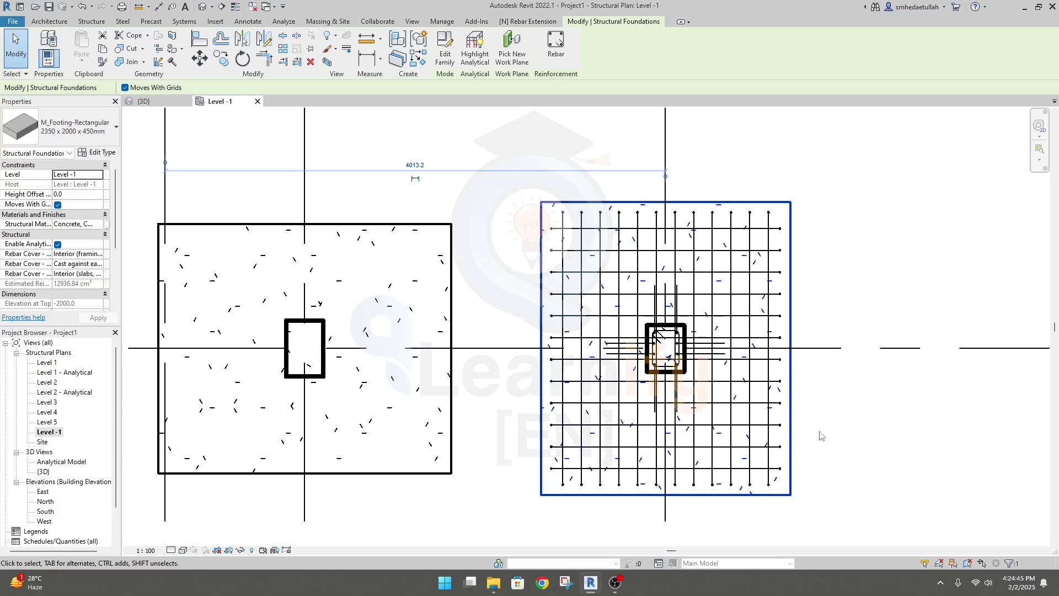
Step: Go back to the 3D view and look at the reinforced footing together with the neighbouring footings
click(143, 101)
scroll(530, 432, down, 5)
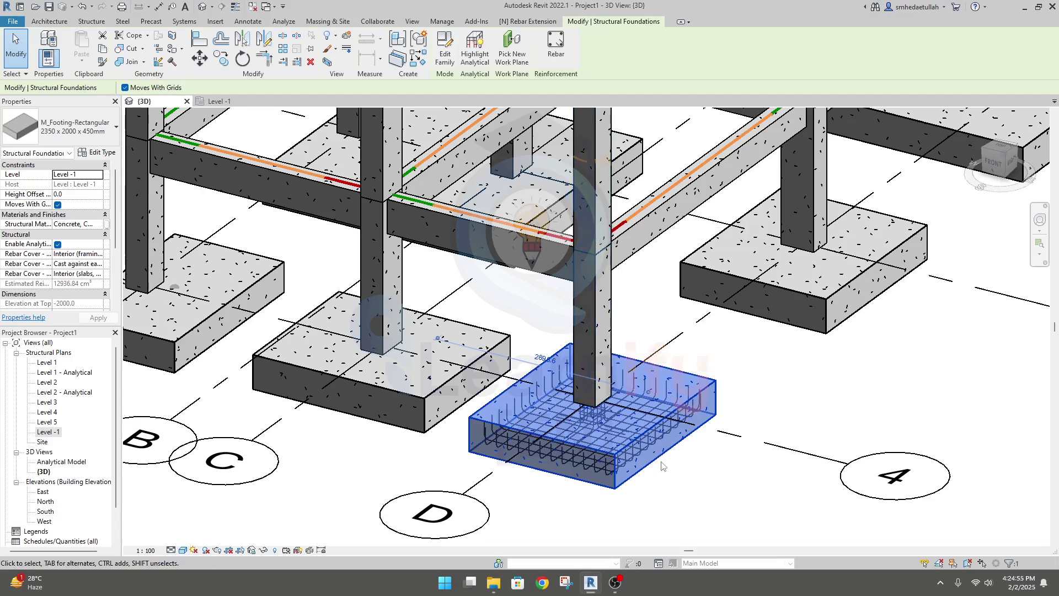
middle_drag(668, 488, 669, 486)
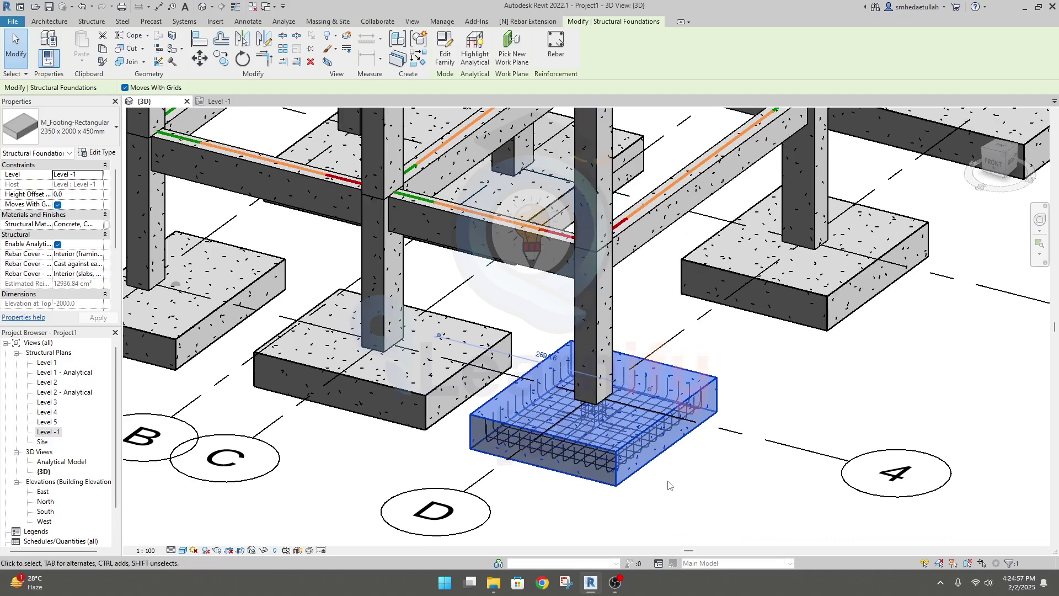